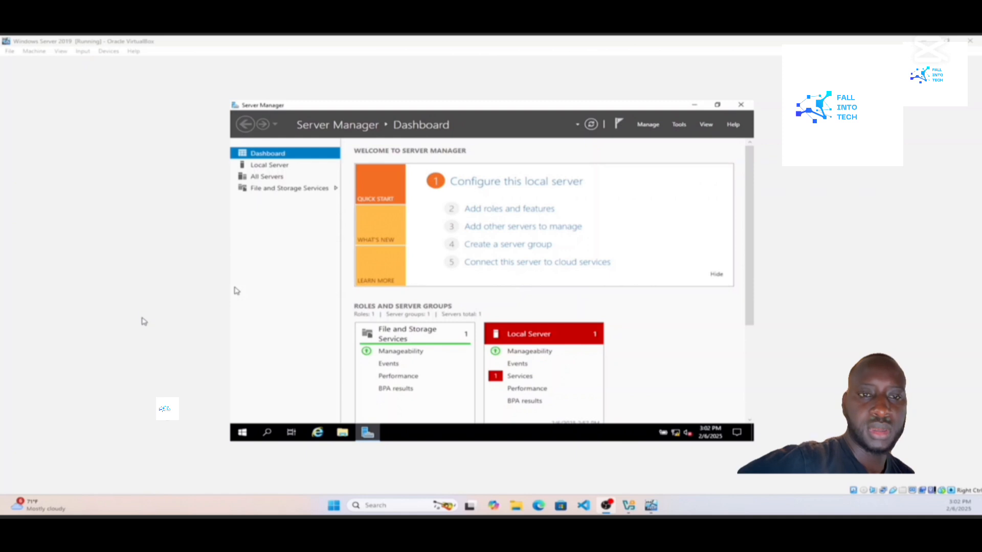
# Insert the Guest Additions CD image into the Windows Server 2019 VM and open the CD drive (D:) in its File Explorer.
pyautogui.click(219, 67)
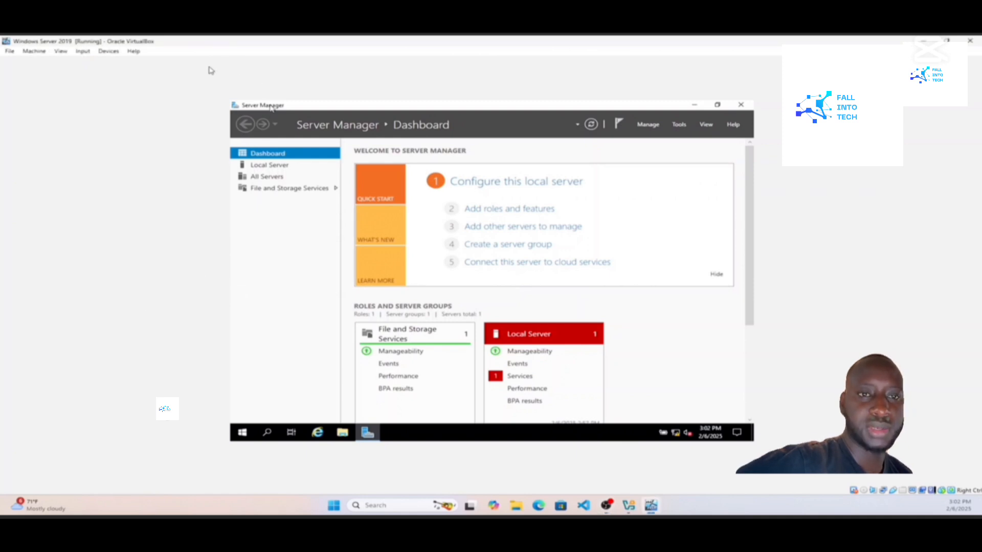
pyautogui.click(110, 52)
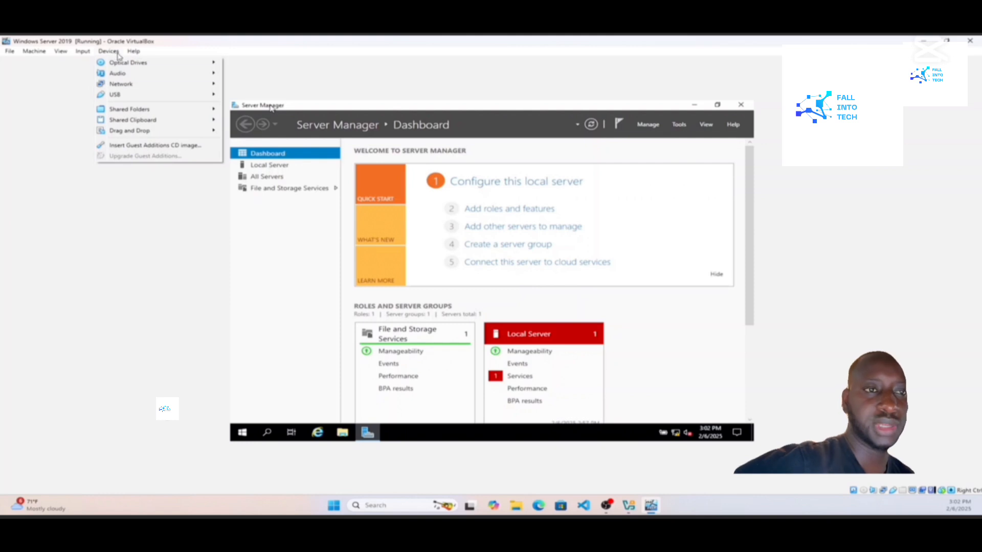
pyautogui.click(132, 146)
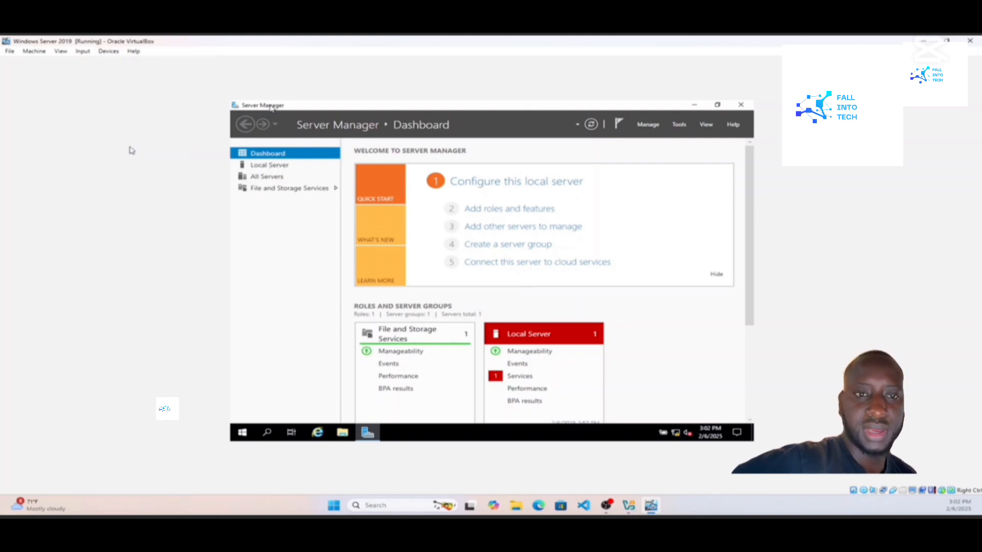
pyautogui.click(342, 434)
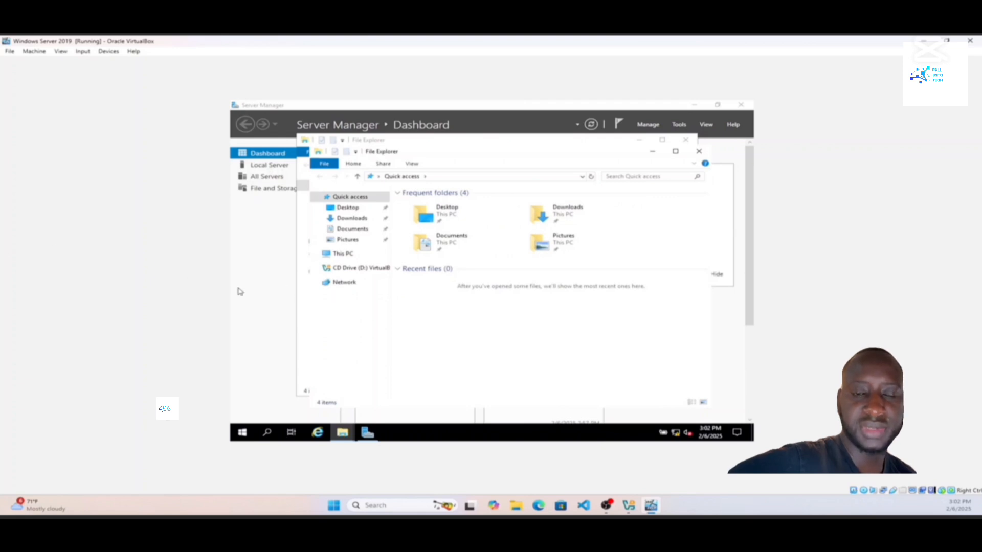
pyautogui.click(339, 269)
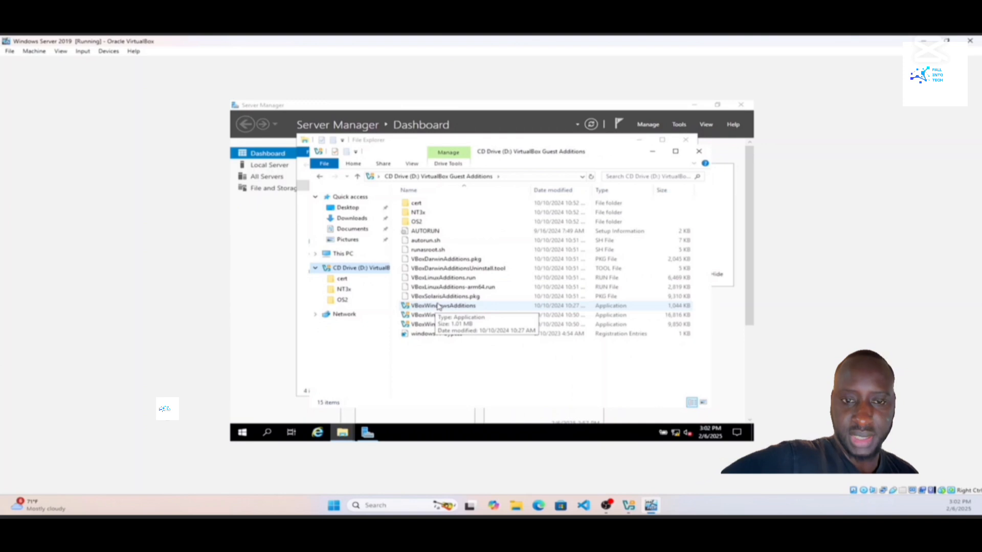
# Run VBoxWindowsAdditions, install Guest Additions 7.1.4 with the default folder and components, and reboot the server immediately.
pyautogui.doubleClick(438, 306)
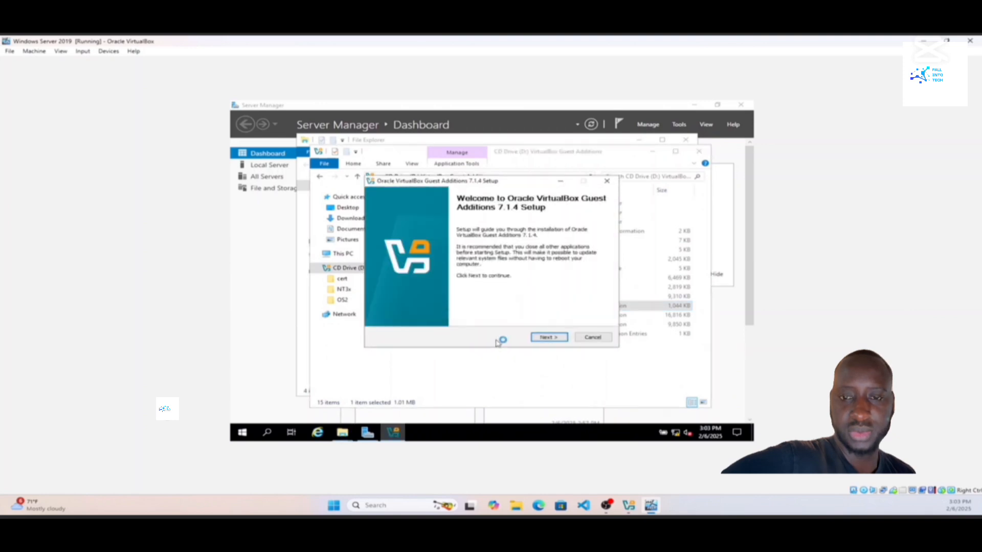
pyautogui.click(547, 337)
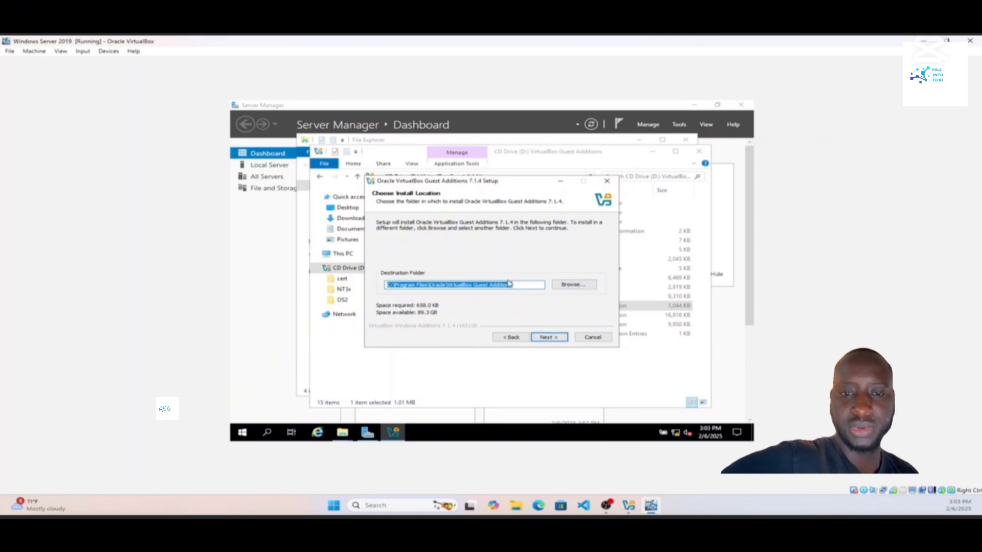
pyautogui.click(551, 339)
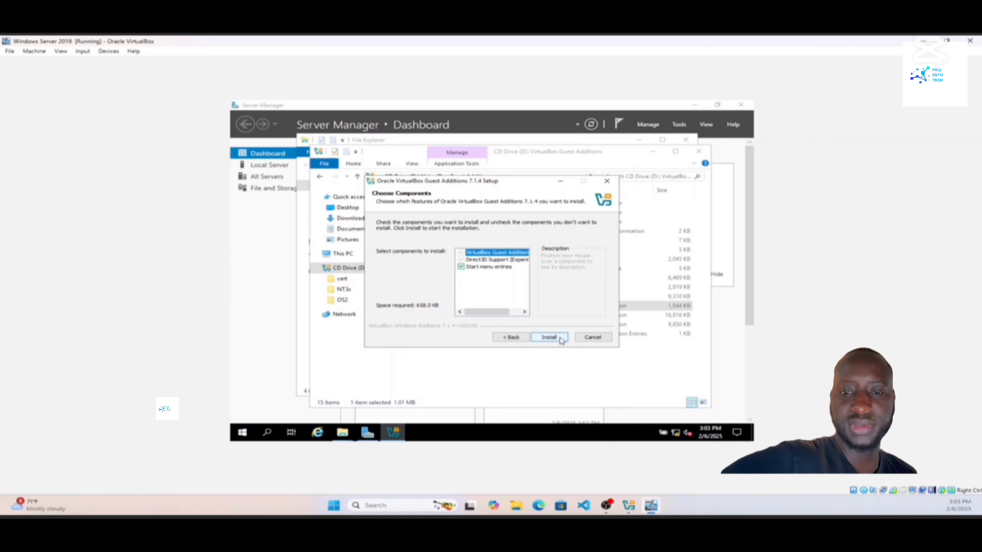
pyautogui.click(561, 341)
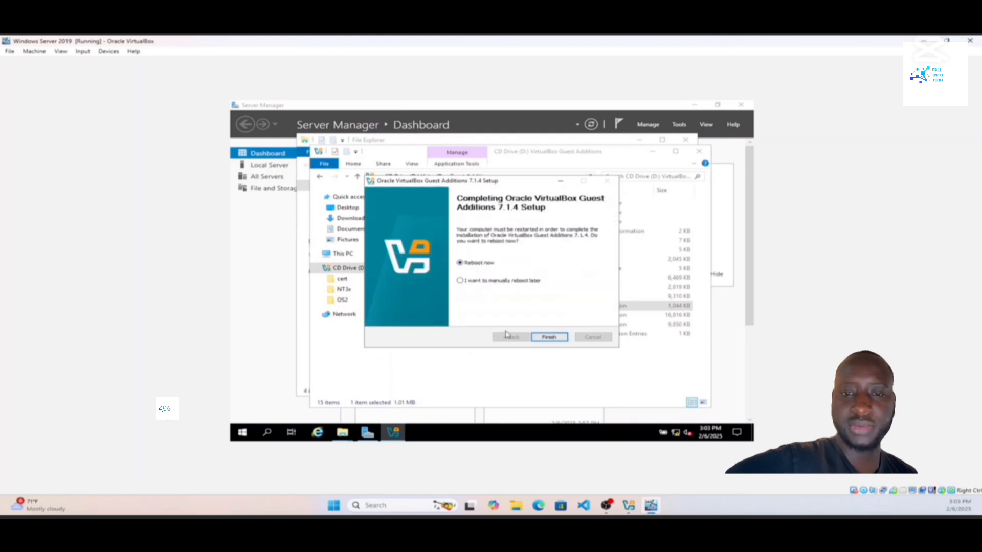
pyautogui.click(551, 338)
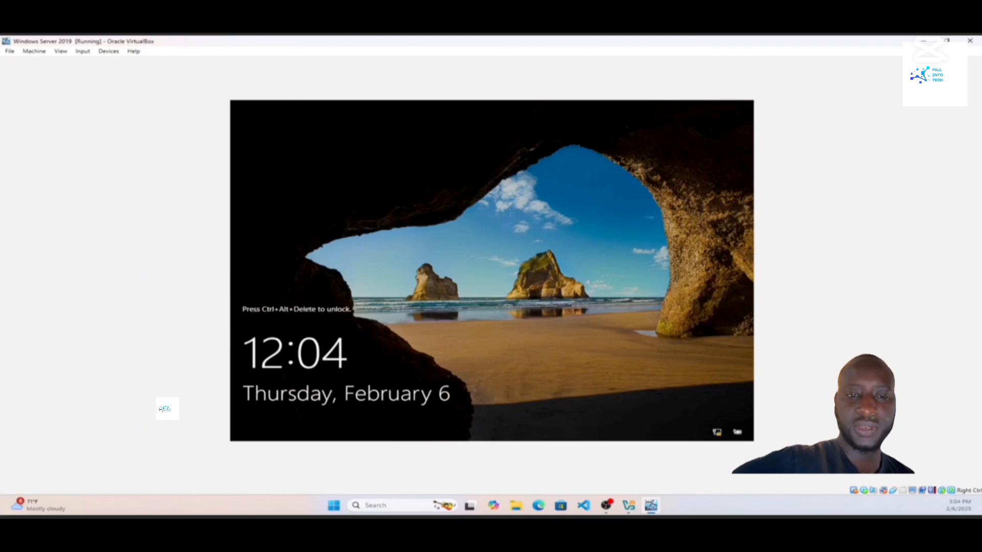
# Unlock the restarted server and sign in as Administrator with the account password.
pyautogui.hotkey('ctrl', 'alt', 'Delete')
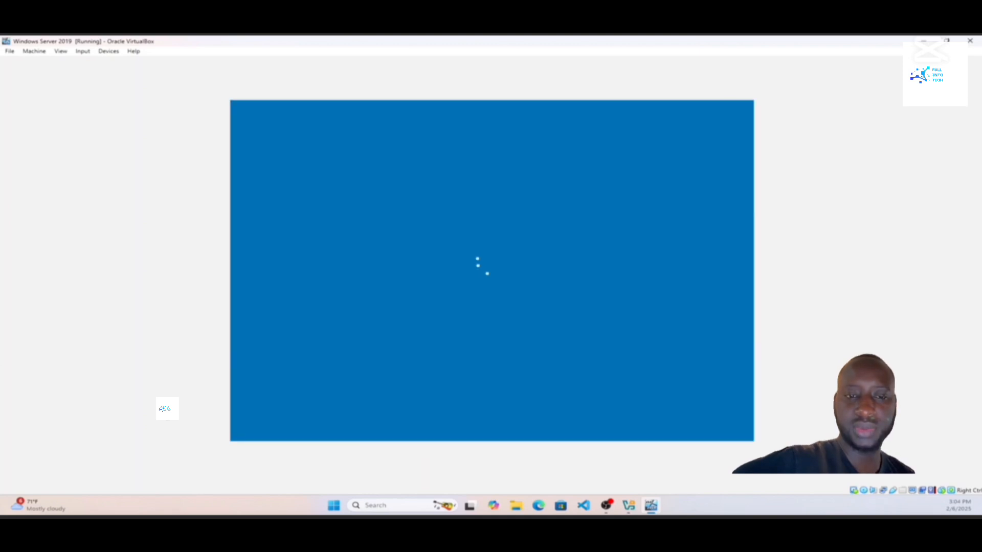
pyautogui.write('*******')
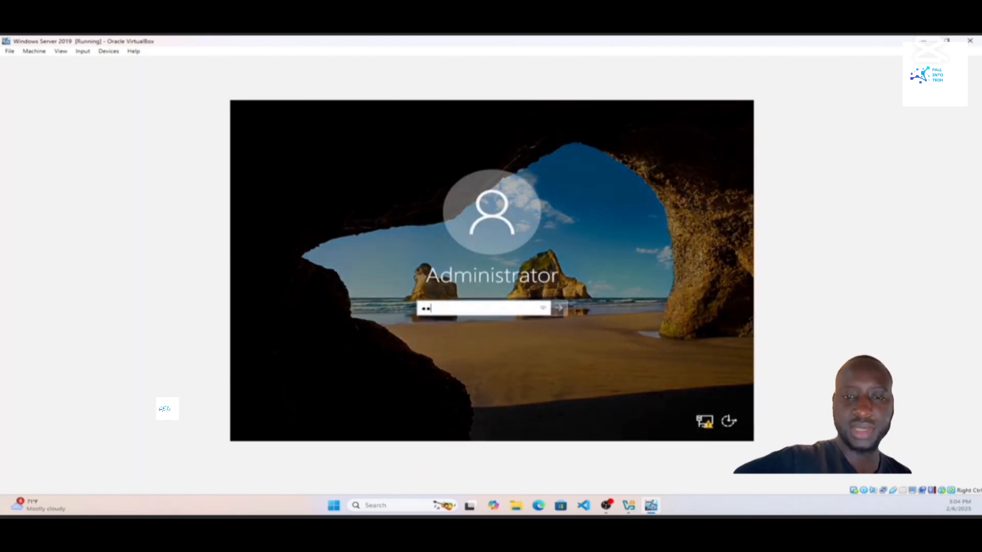
pyautogui.write('***')
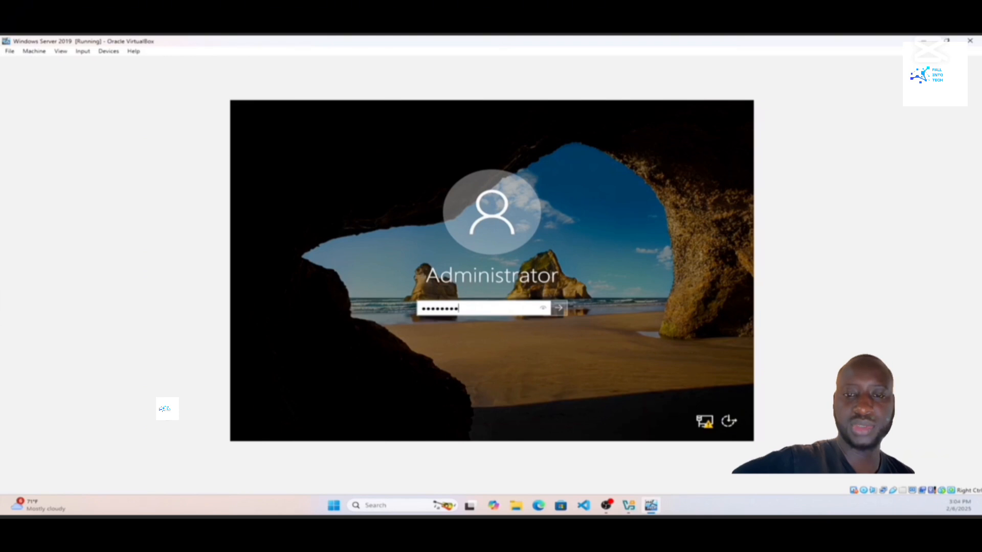
pyautogui.press('Return')
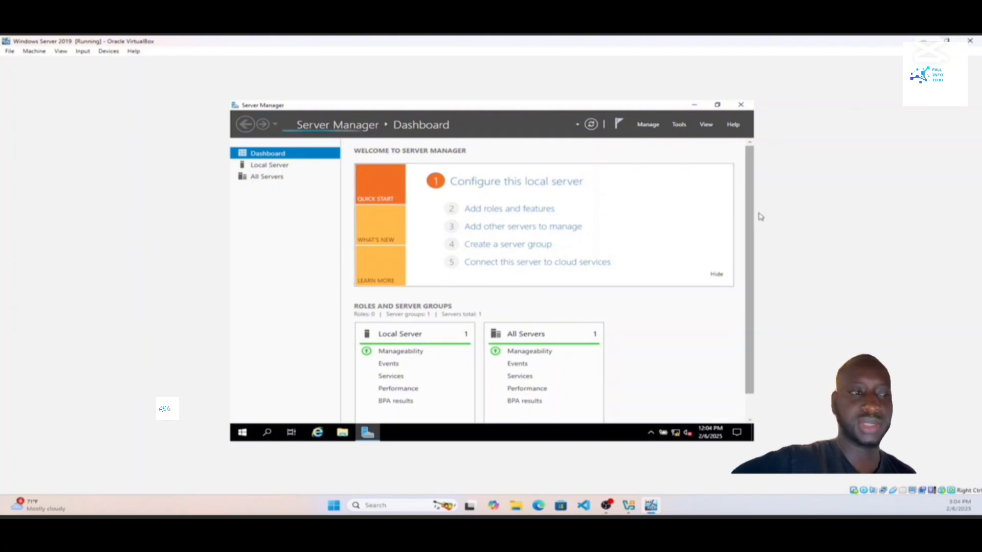
# Remove the Guest Additions disk from the server VM's virtual optical drive.
pyautogui.click(108, 51)
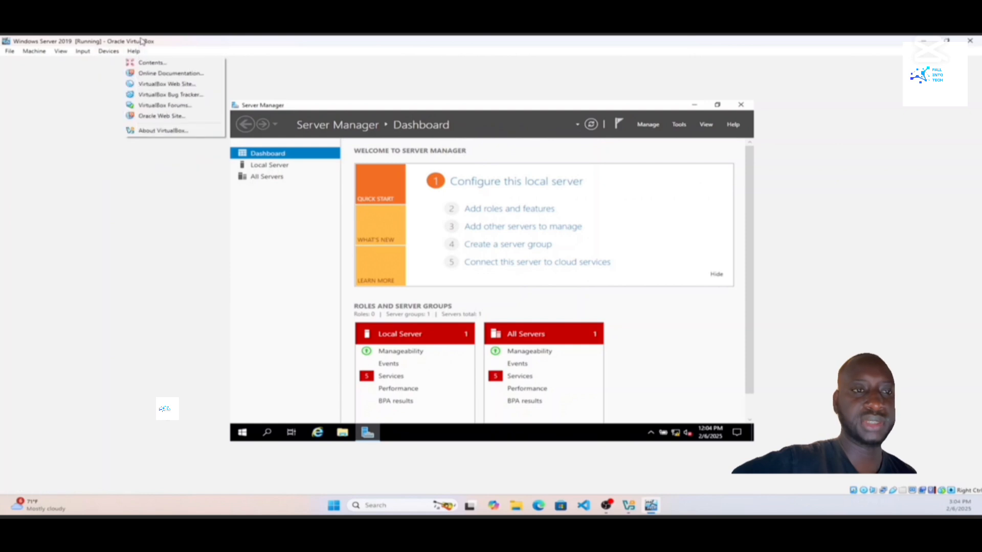
pyautogui.moveTo(156, 63)
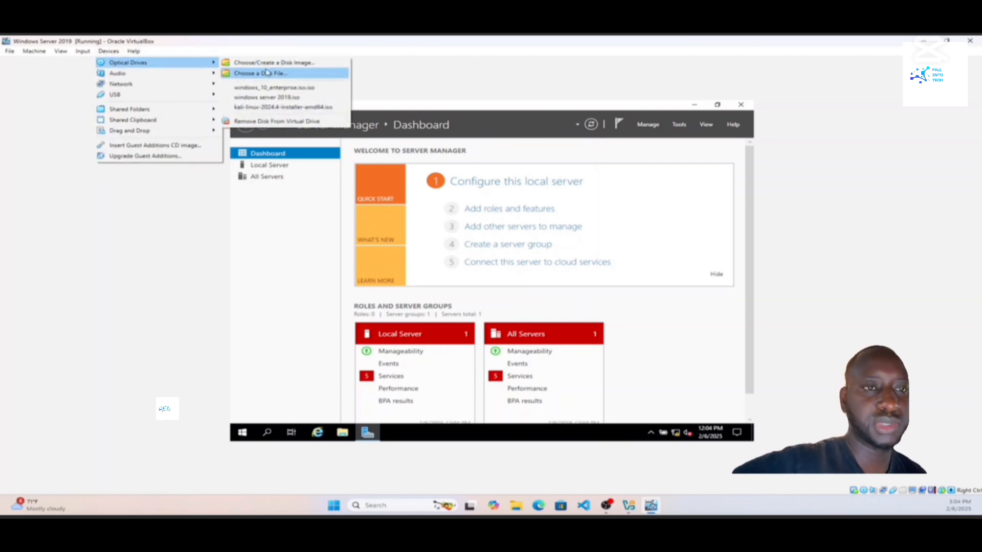
pyautogui.click(286, 123)
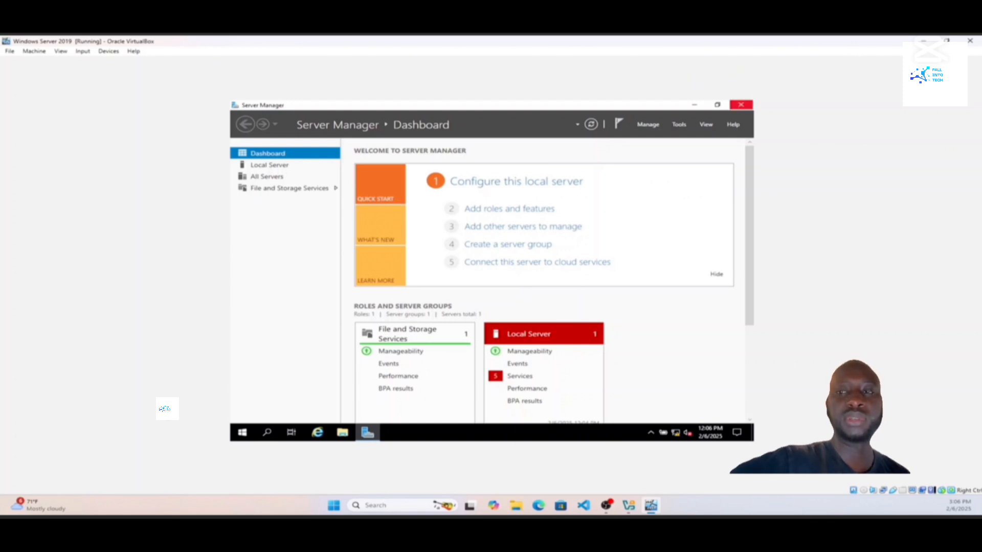
# Restore the server VM to a smaller window and start the Pfsense VM in the Firewall group with Normal Start.
pyautogui.click(947, 41)
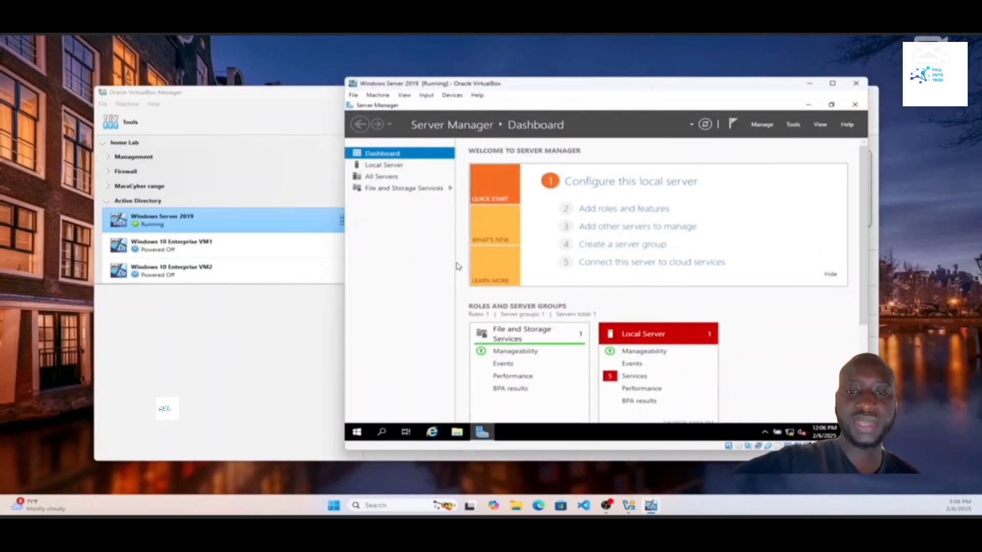
pyautogui.click(108, 172)
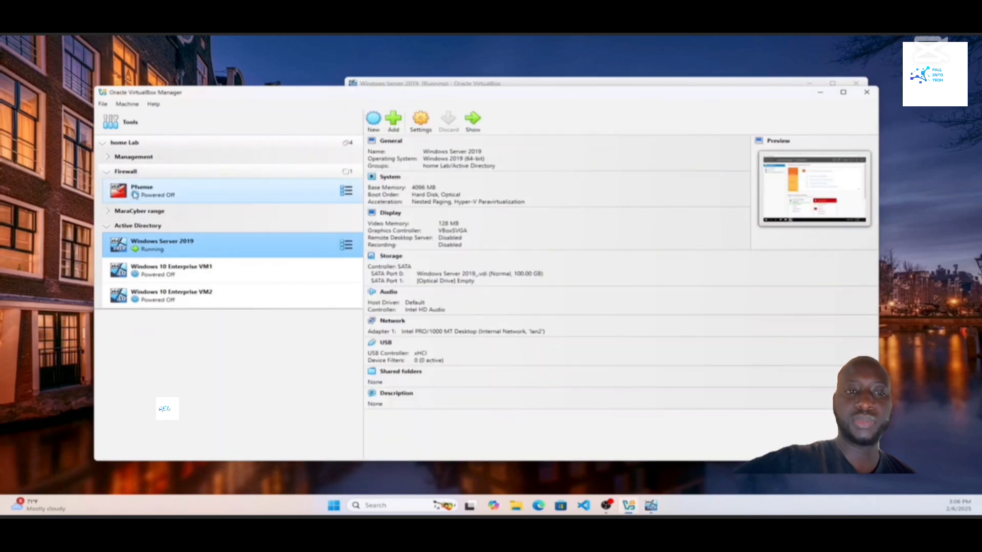
pyautogui.click(145, 193)
pyautogui.rightClick(145, 192)
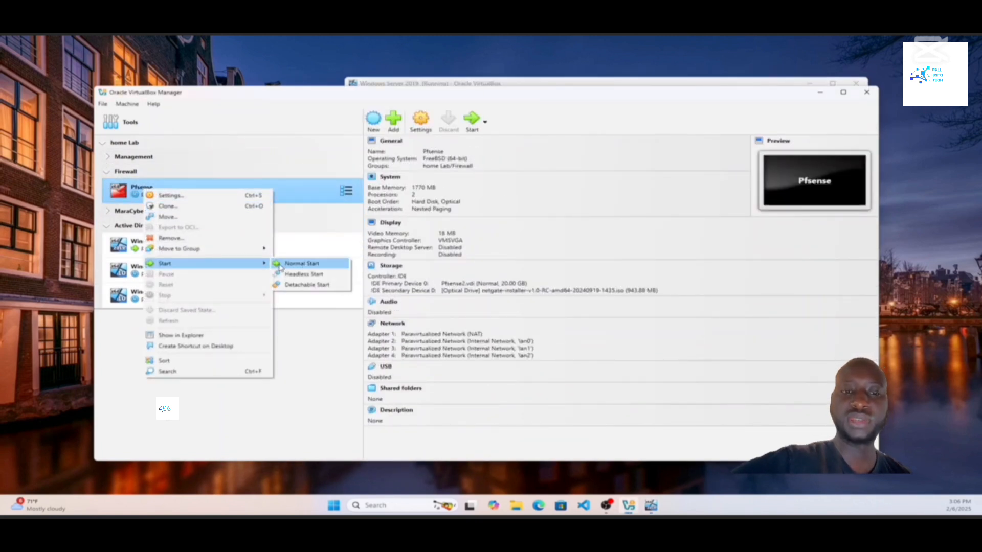
pyautogui.click(285, 264)
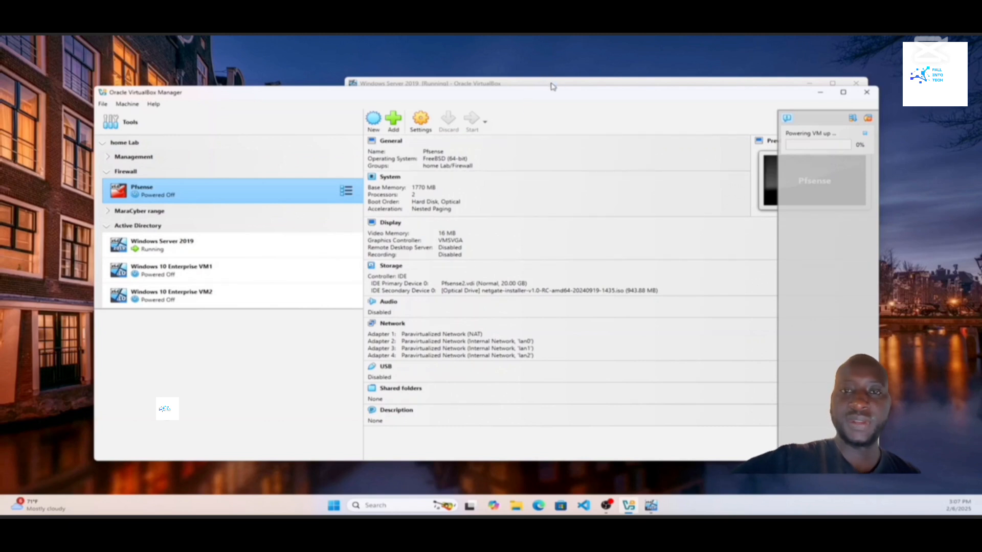
# Move the VirtualBox Manager window lower on the desktop and enlarge the Pfsense VM window while it boots.
pyautogui.moveTo(553, 94); pyautogui.dragTo(536, 145)
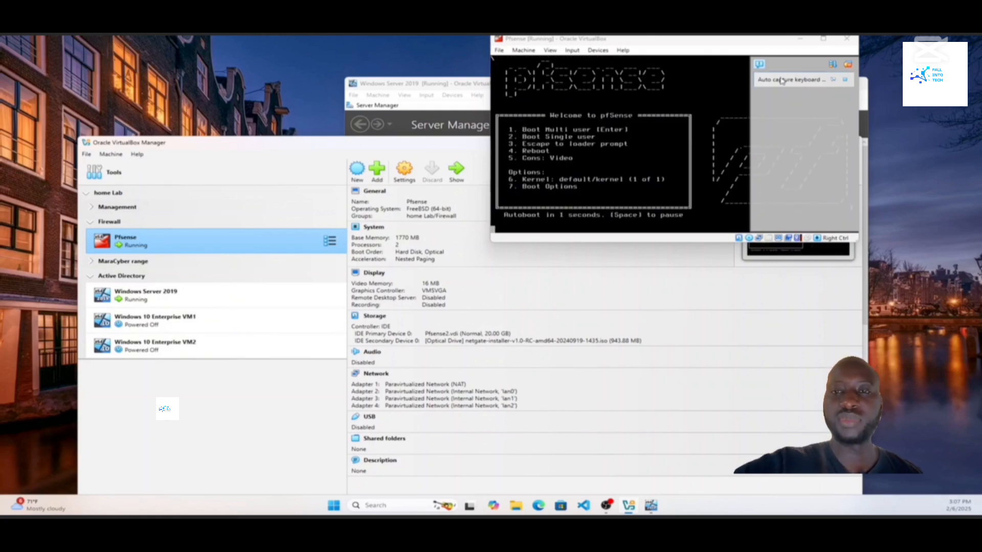
pyautogui.click(802, 50)
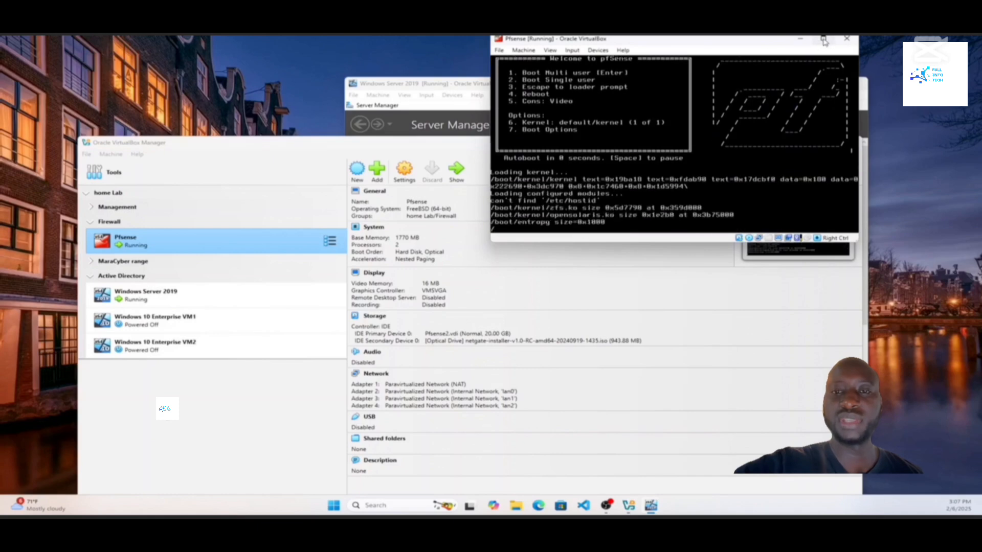
pyautogui.click(823, 39)
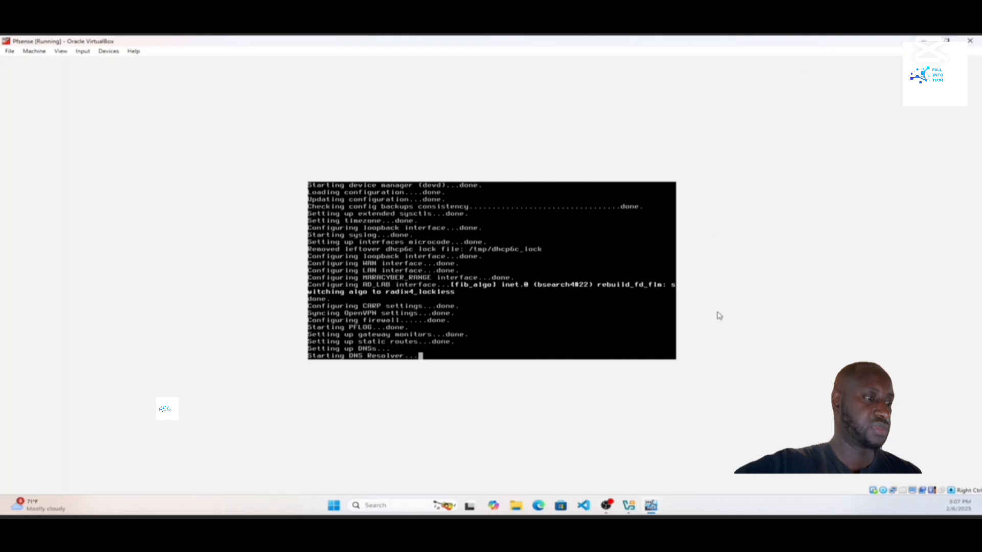
pyautogui.click(949, 40)
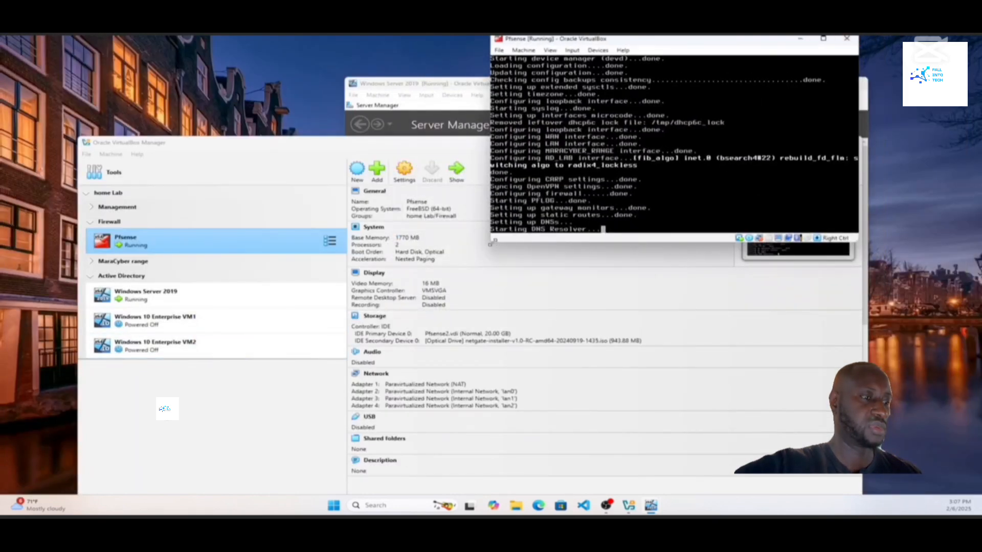
pyautogui.moveTo(490, 244); pyautogui.dragTo(330, 355)
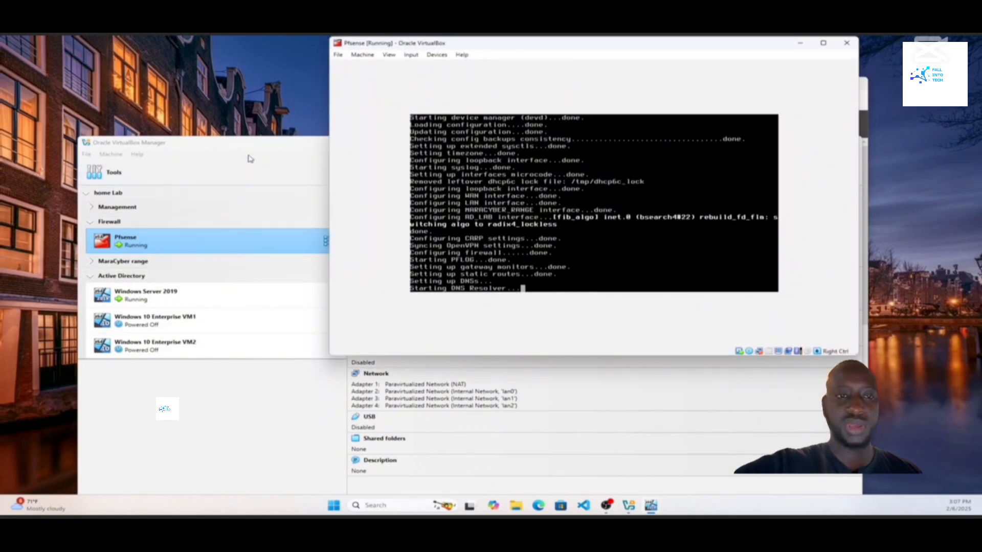
# Minimize VirtualBox Manager and move the Pfsense window so the Windows Server 2019 window behind it is reachable.
pyautogui.click(250, 159)
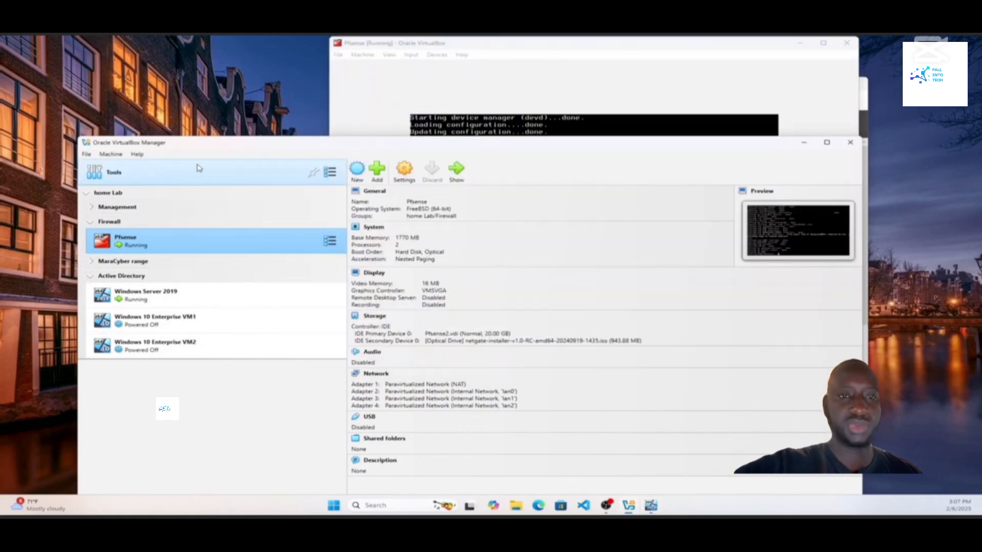
pyautogui.click(803, 143)
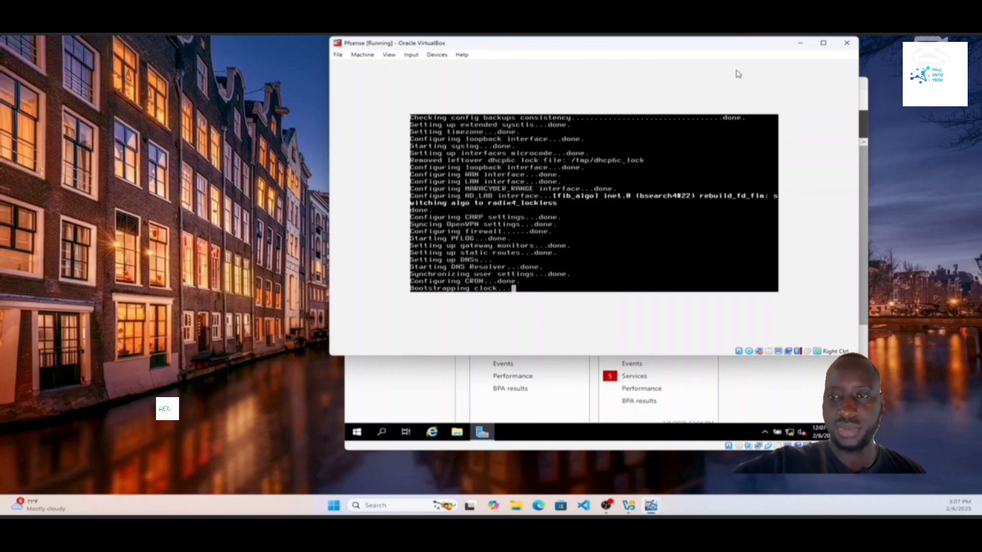
pyautogui.moveTo(730, 45); pyautogui.dragTo(487, 106)
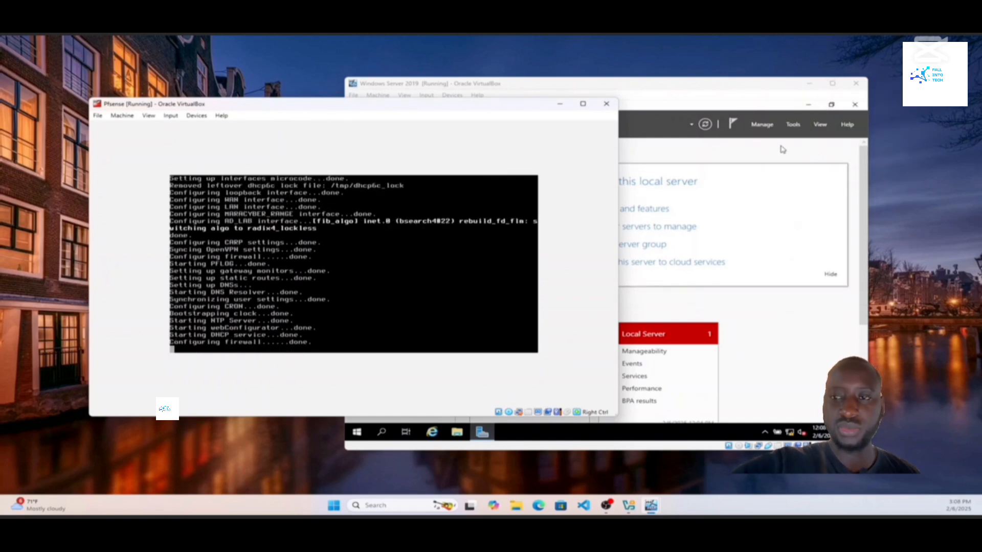
# View the Pfsense console's interface list and options menu, and minimize the Pfsense window.
pyautogui.click(741, 87)
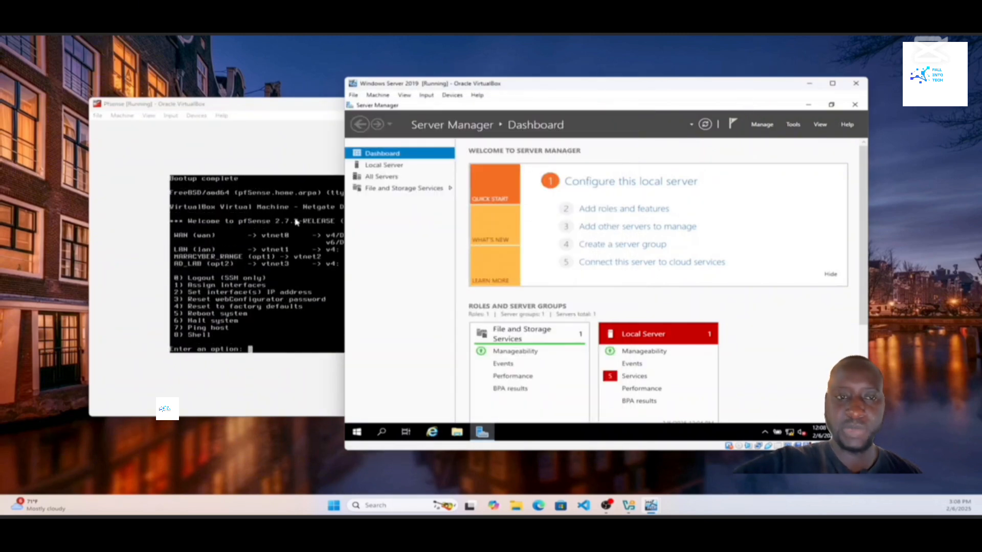
pyautogui.click(270, 108)
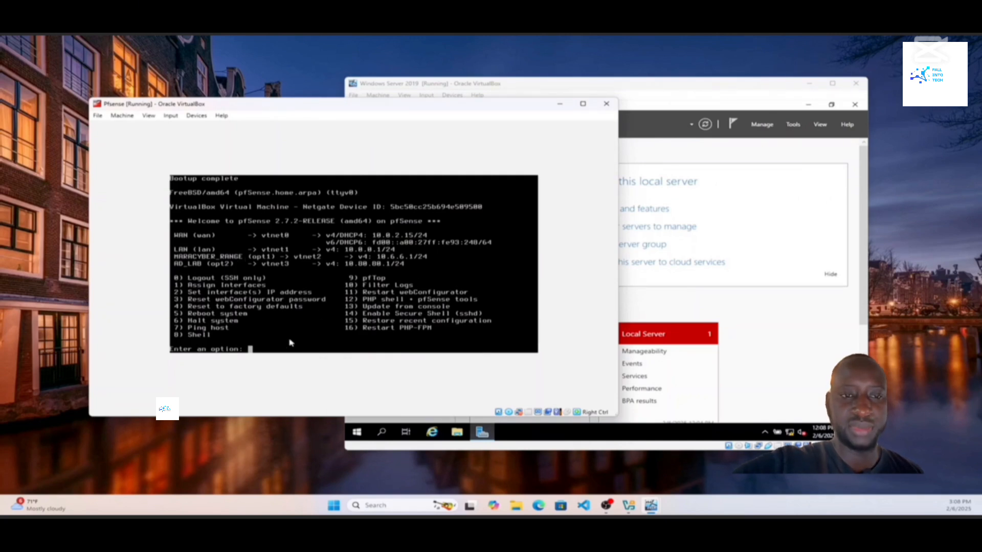
pyautogui.click(560, 104)
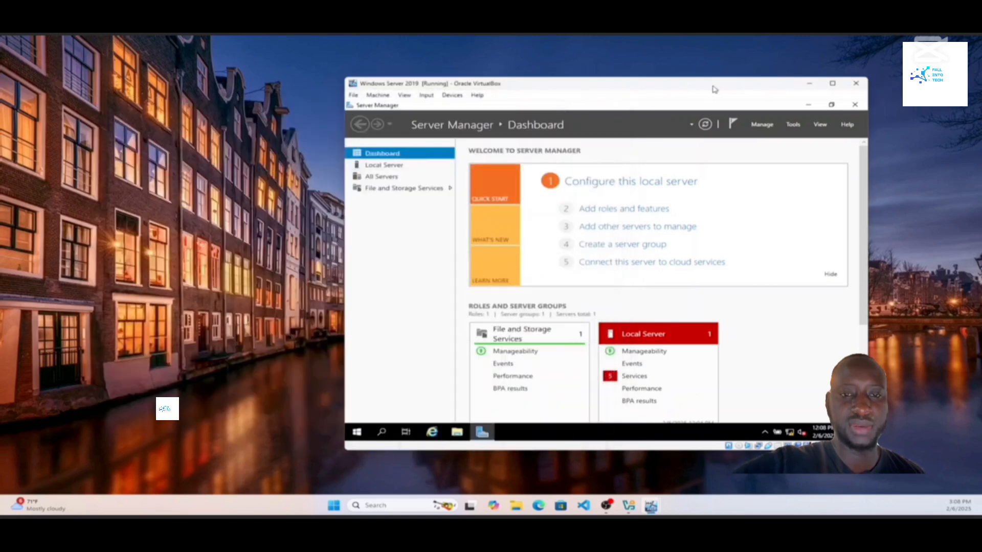
# Maximize the Windows Server 2019 VM window and check the server's network connection status.
pyautogui.click(833, 83)
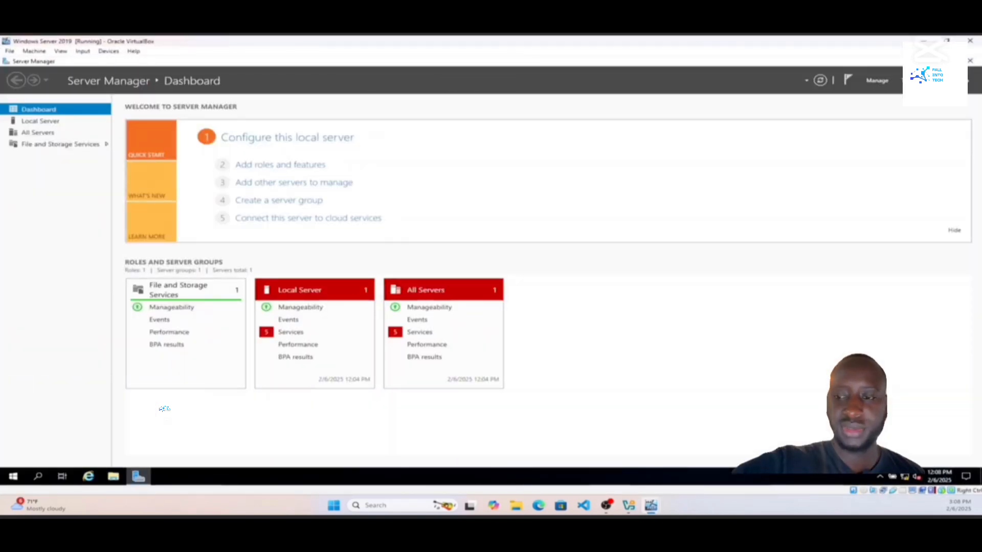
pyautogui.click(910, 478)
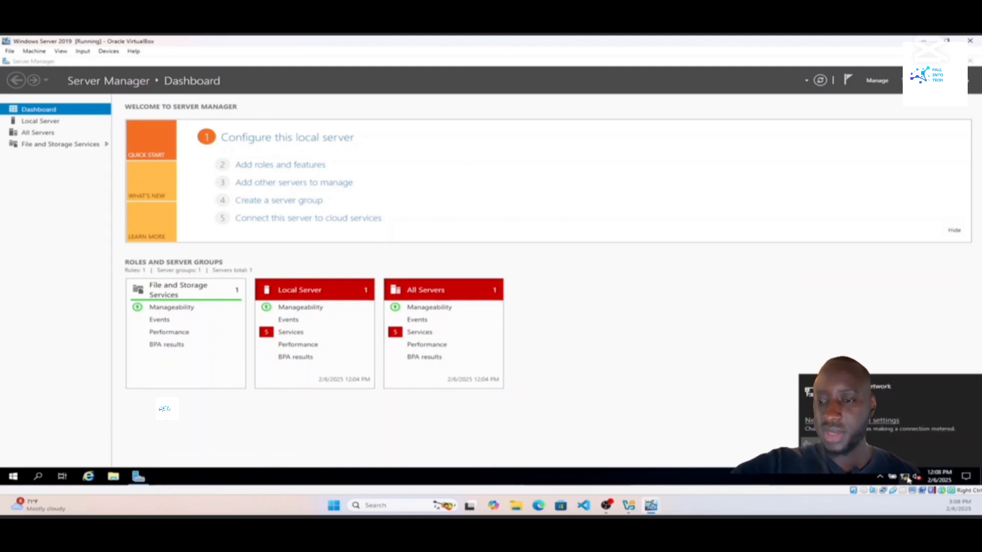
pyautogui.click(904, 478)
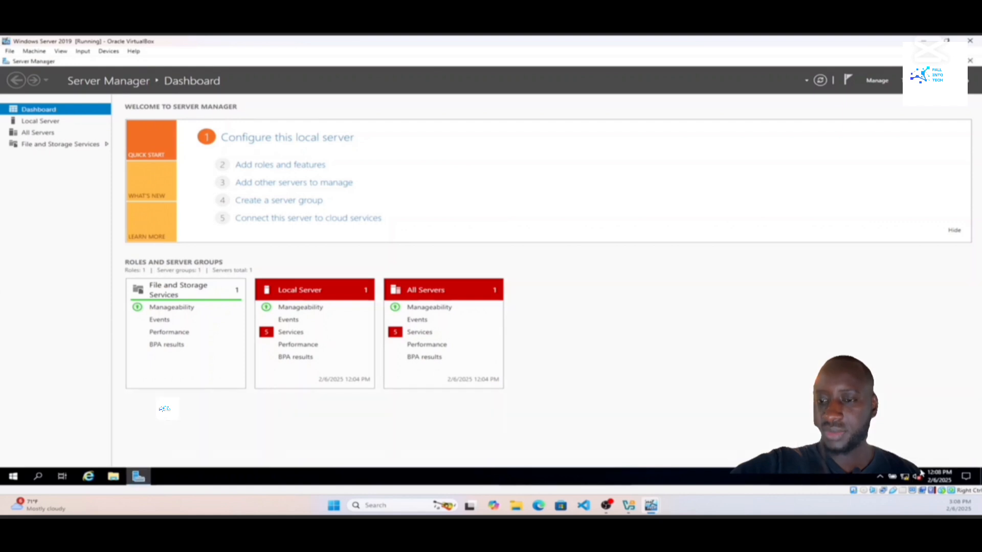
# Open the Internet Protocol Version 4 (TCP/IPv4) properties of the server's Ethernet adapter.
pyautogui.rightClick(904, 479)
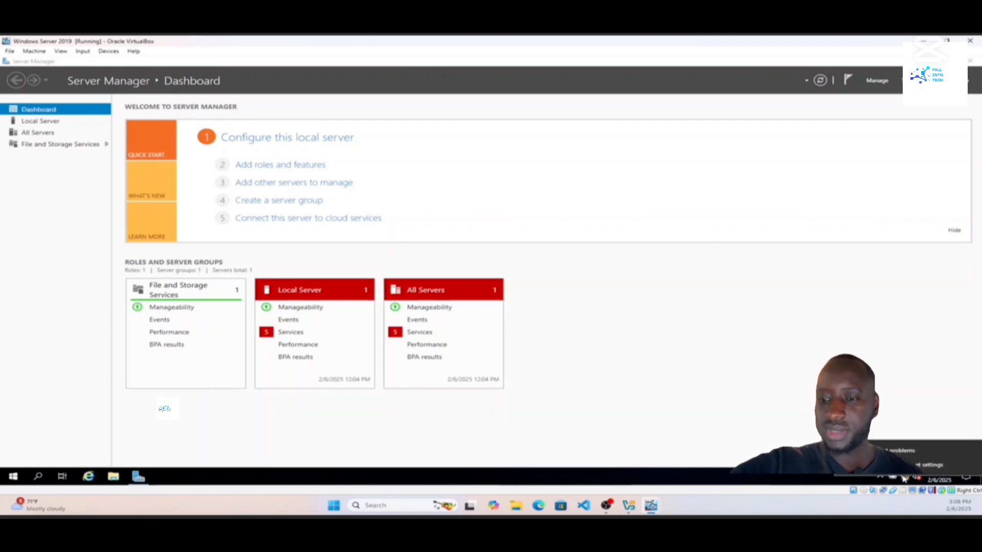
pyautogui.click(926, 465)
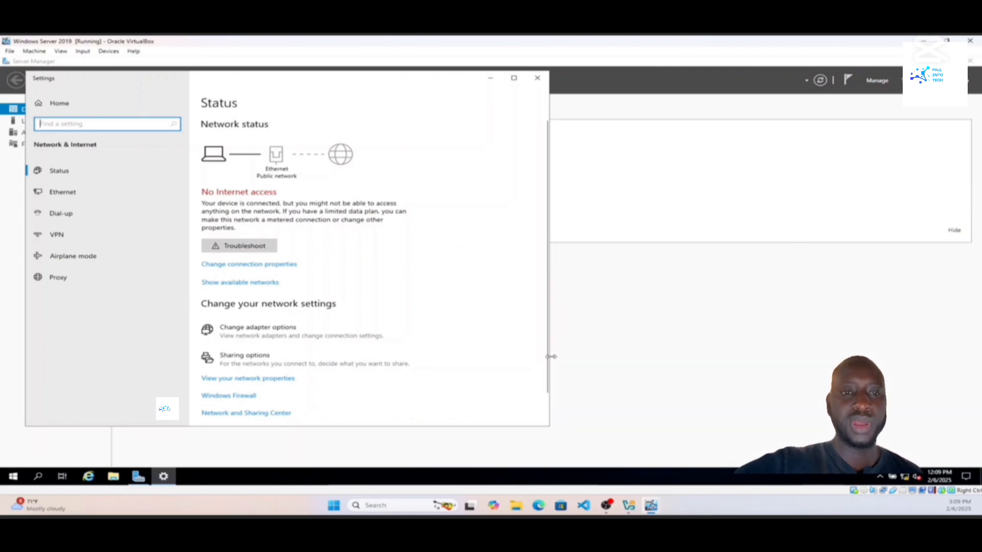
pyautogui.click(297, 334)
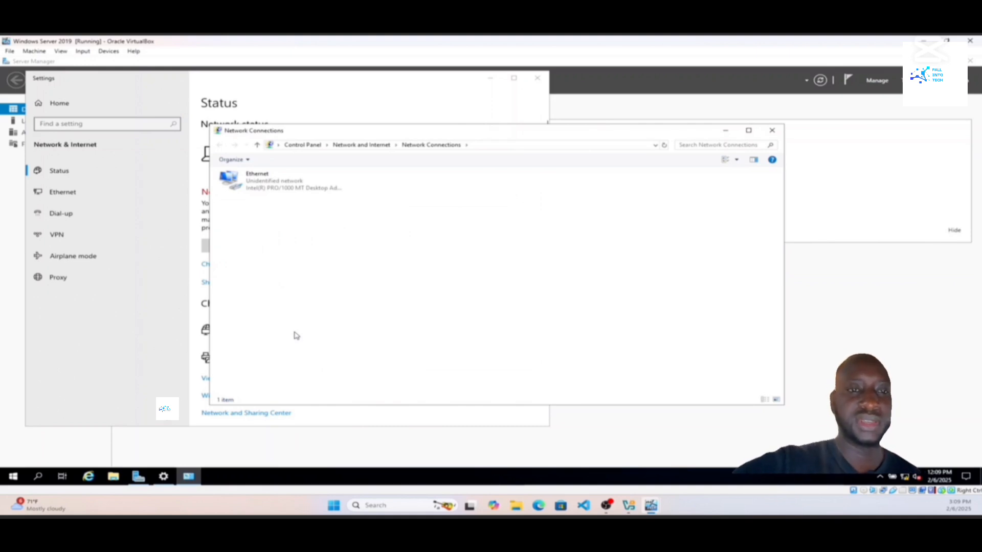
pyautogui.click(284, 184)
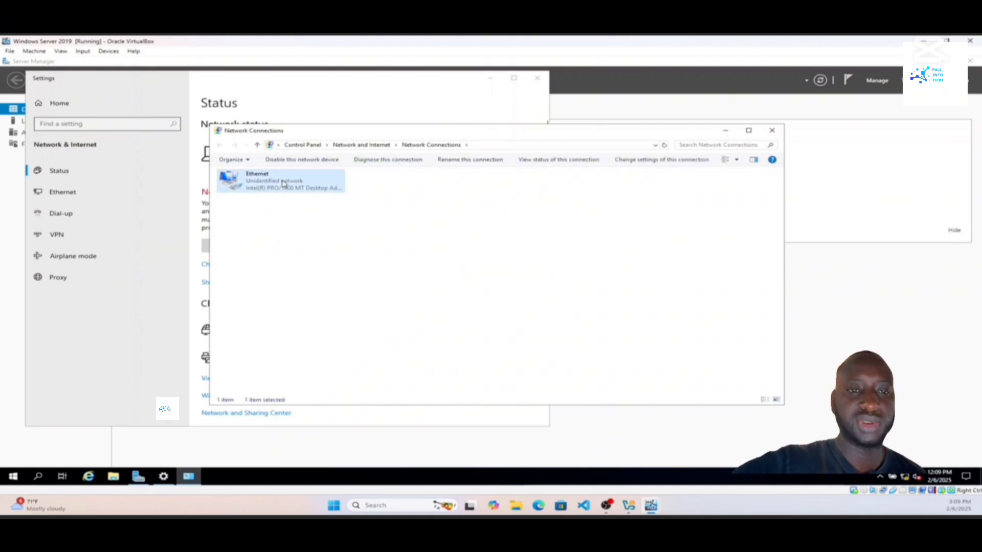
pyautogui.rightClick(282, 183)
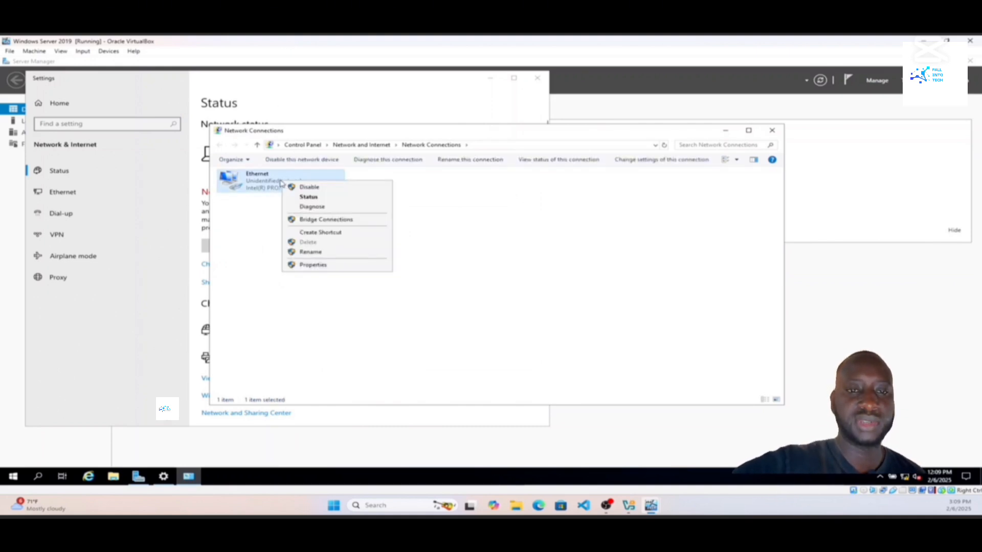
pyautogui.click(304, 265)
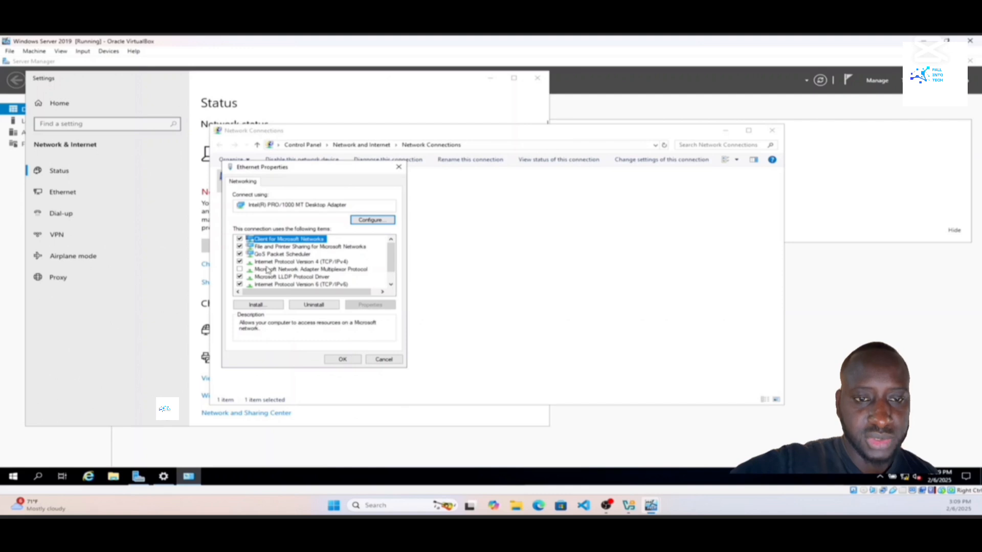
pyautogui.click(321, 264)
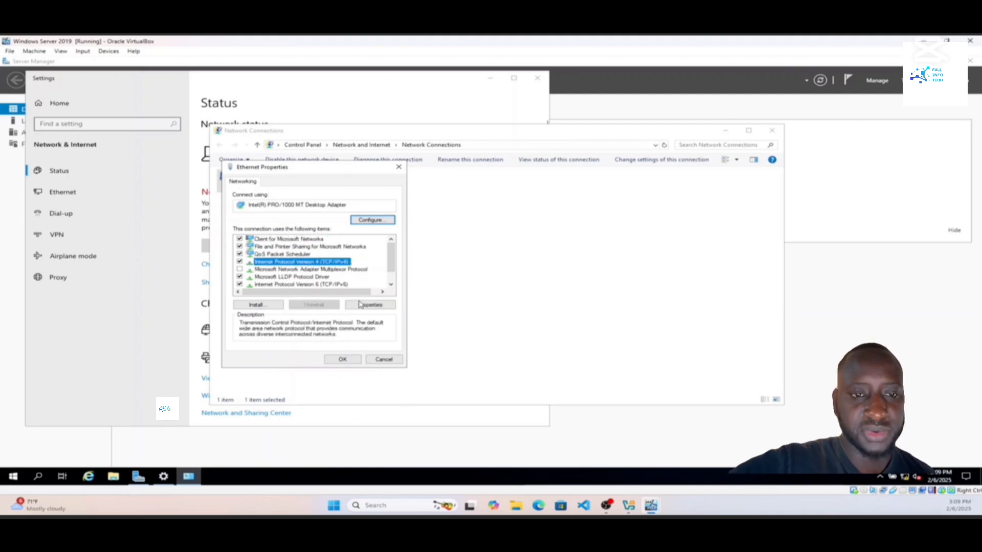
pyautogui.click(375, 306)
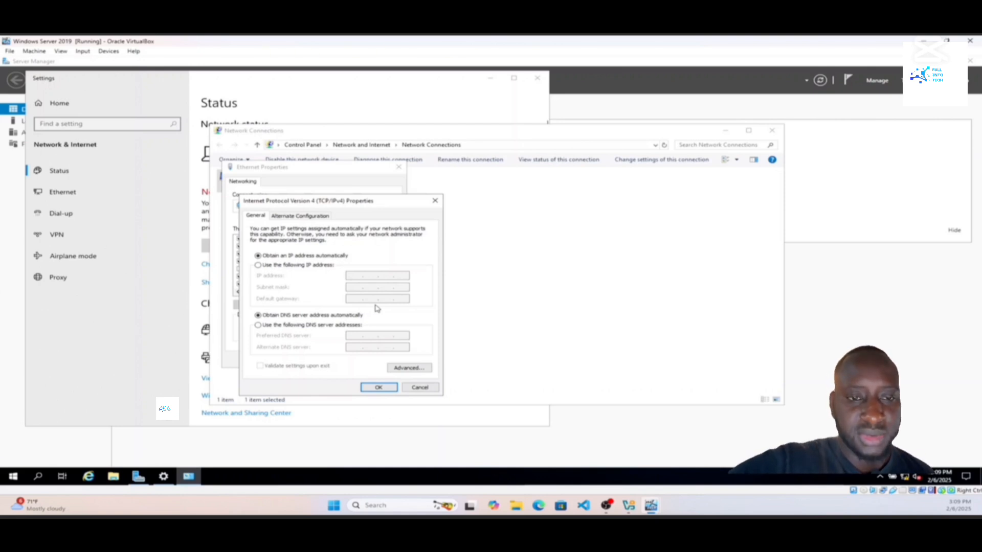
# Switch the adapter to a manually assigned address and set the IP address to 10.80.80.2.
pyautogui.click(259, 266)
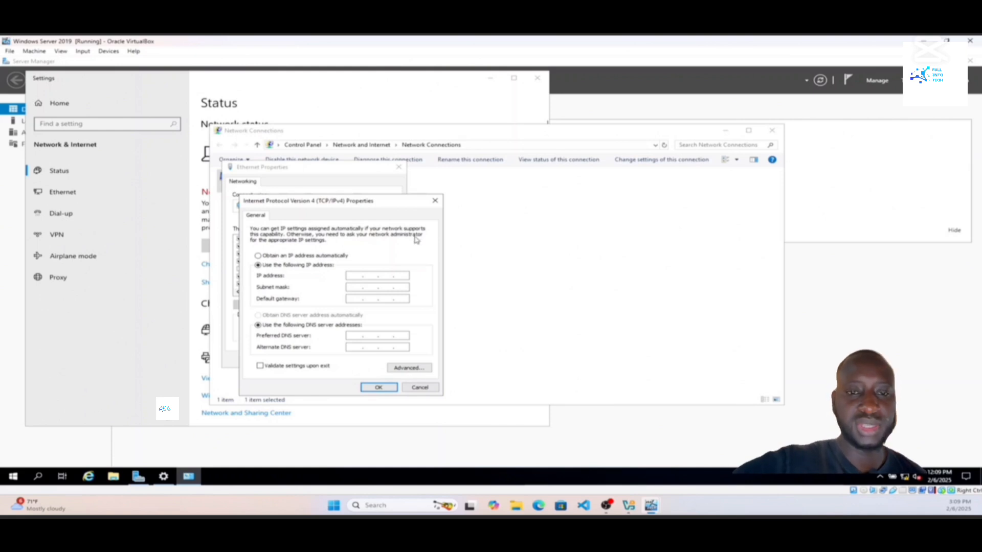
pyautogui.click(353, 276)
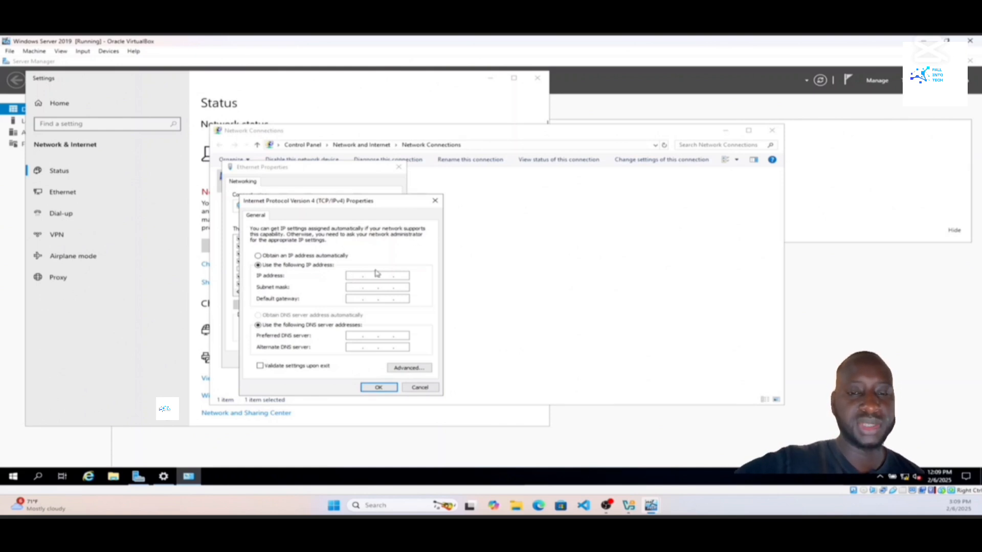
pyautogui.write('10 . . .')
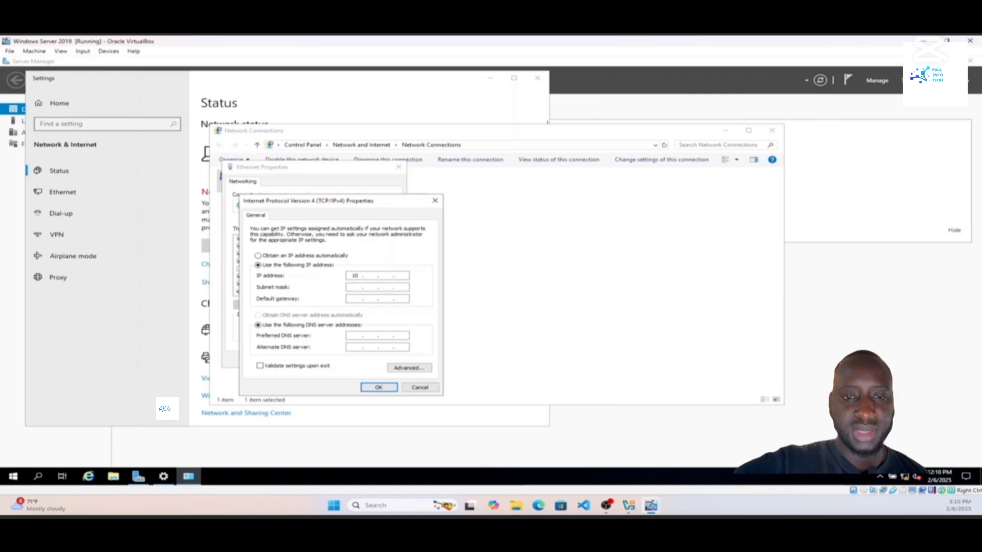
pyautogui.write('8')
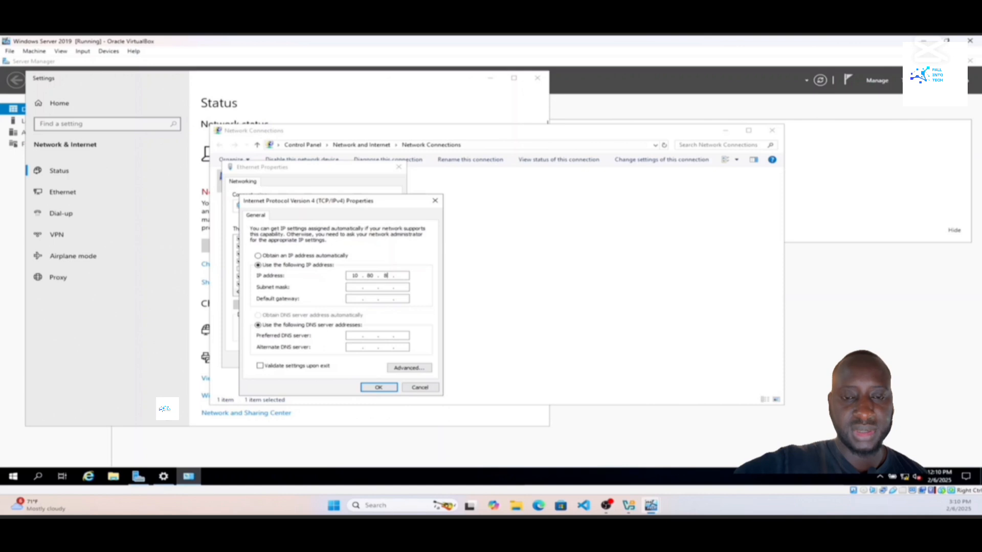
pyautogui.write('0')
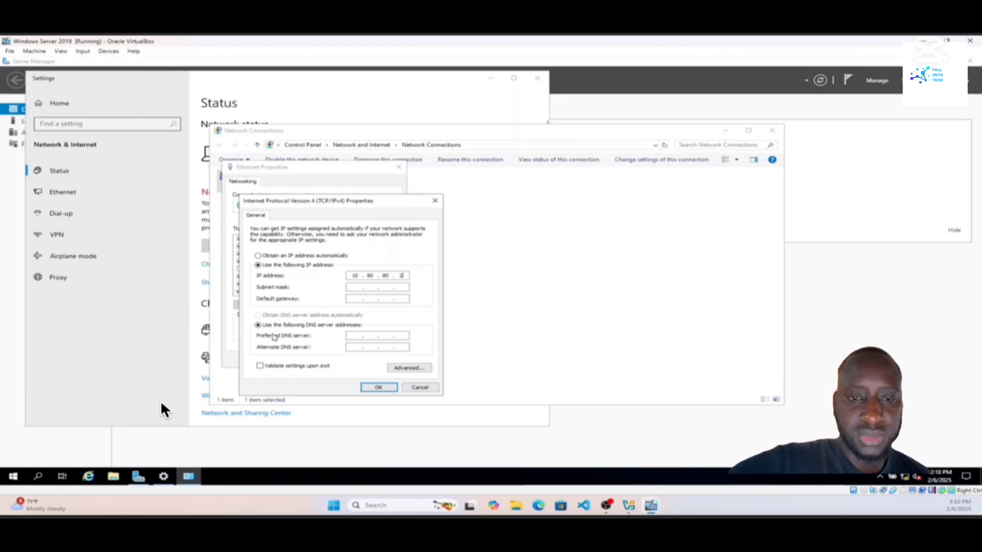
# Set the subnet mask to 255.255.255.0.
pyautogui.click(367, 287)
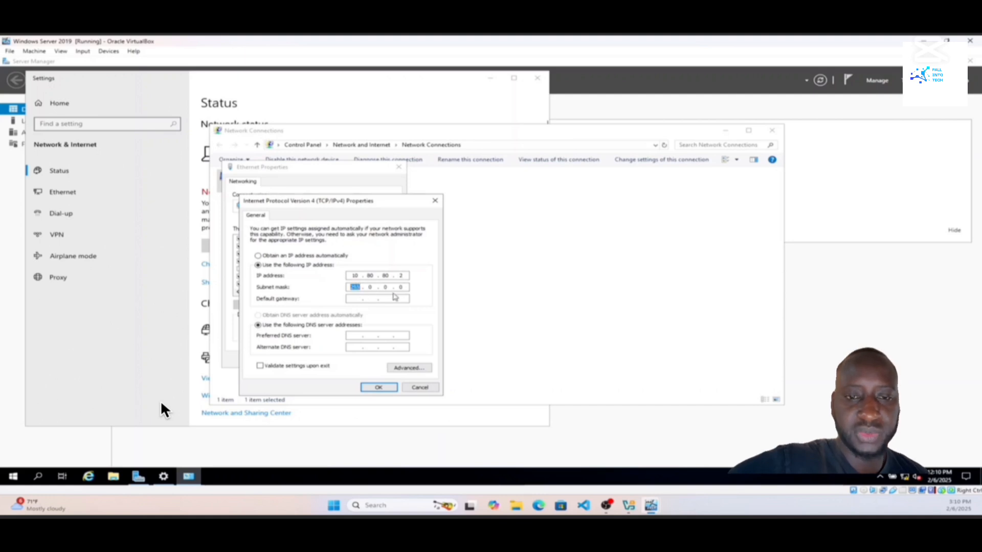
pyautogui.click(374, 286)
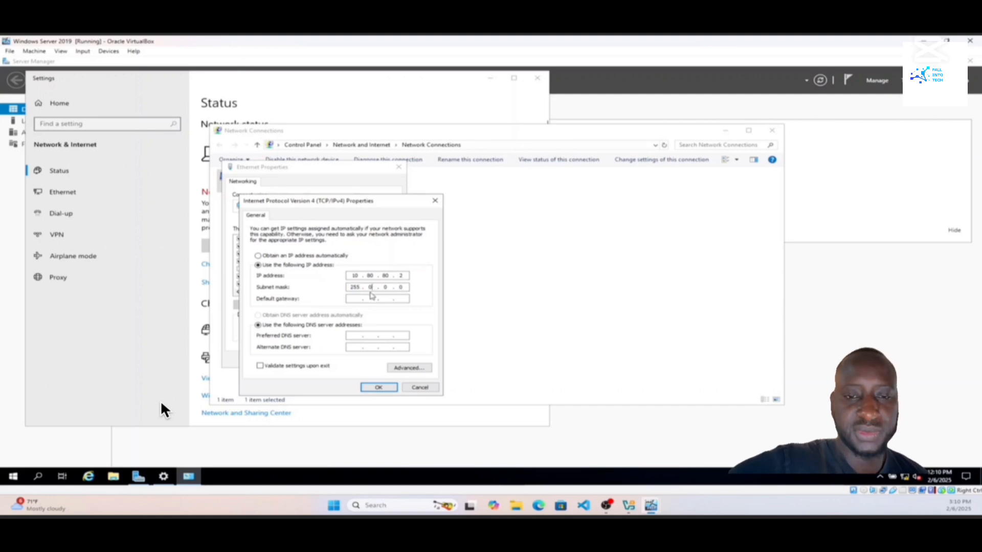
pyautogui.write('255 . ')
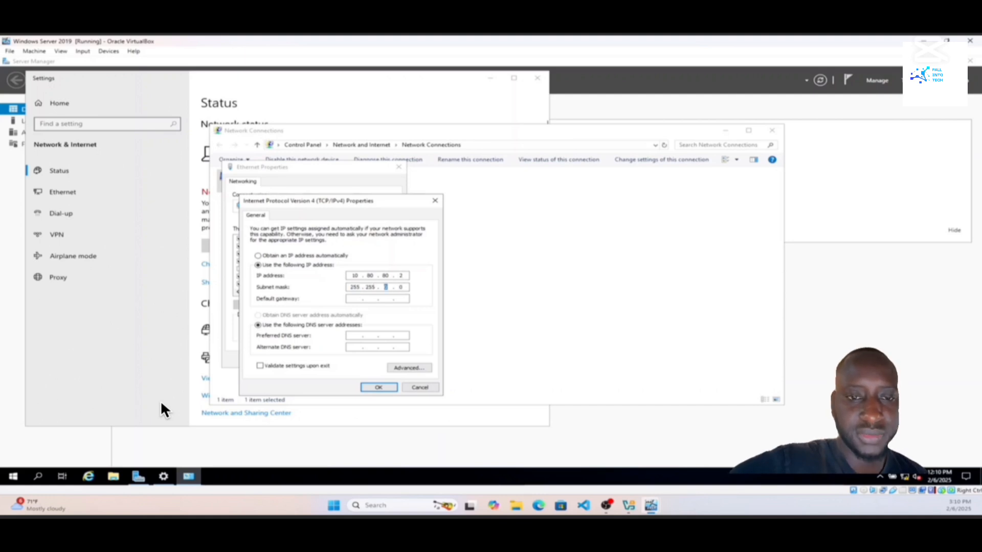
pyautogui.write('255.')
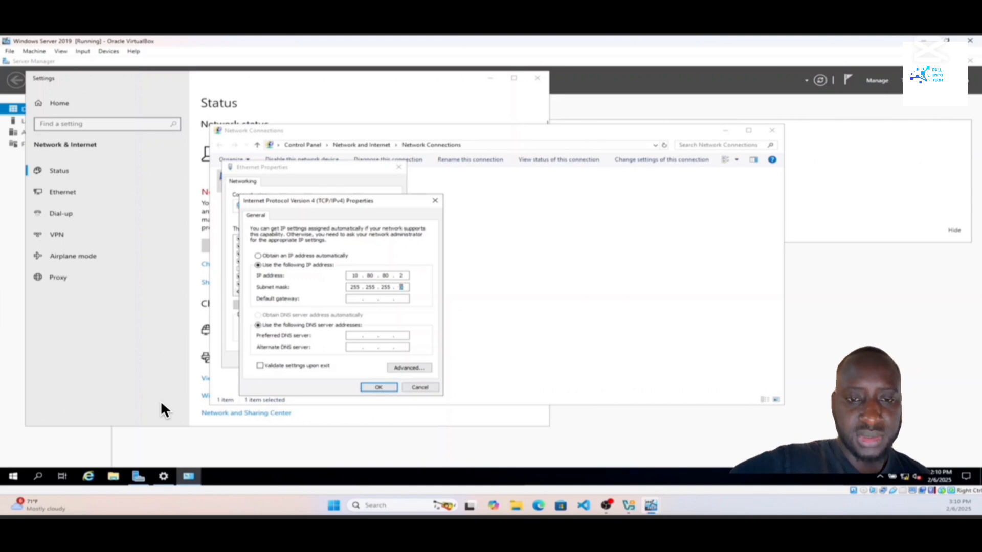
pyautogui.write('0')
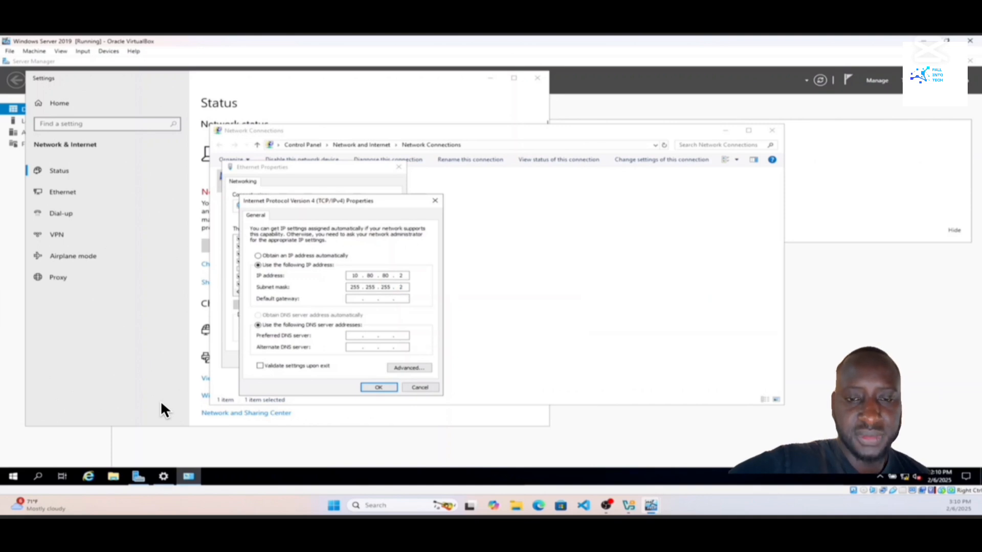
pyautogui.write('55')
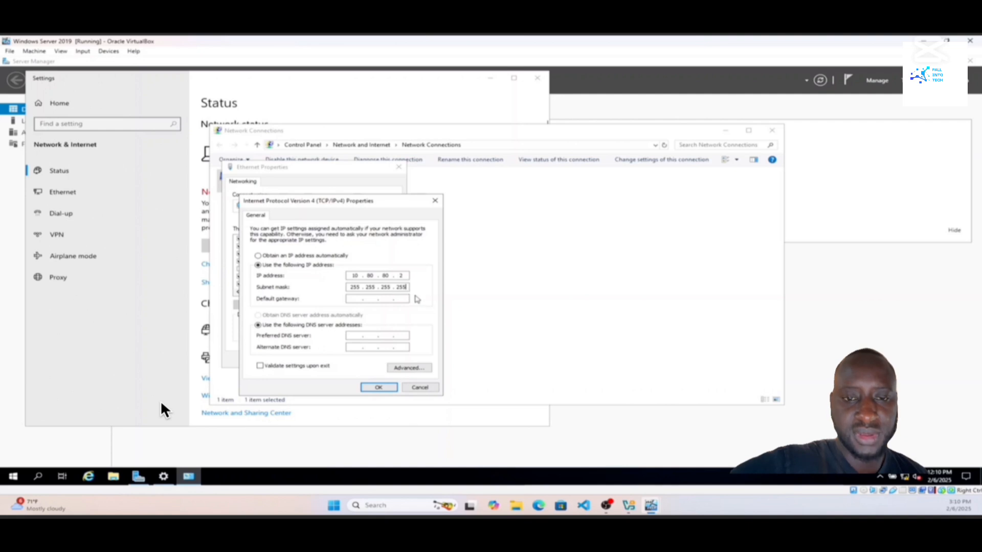
pyautogui.press('BackSpace')
pyautogui.press('BackSpace')
pyautogui.press('BackSpace')
pyautogui.write('0')
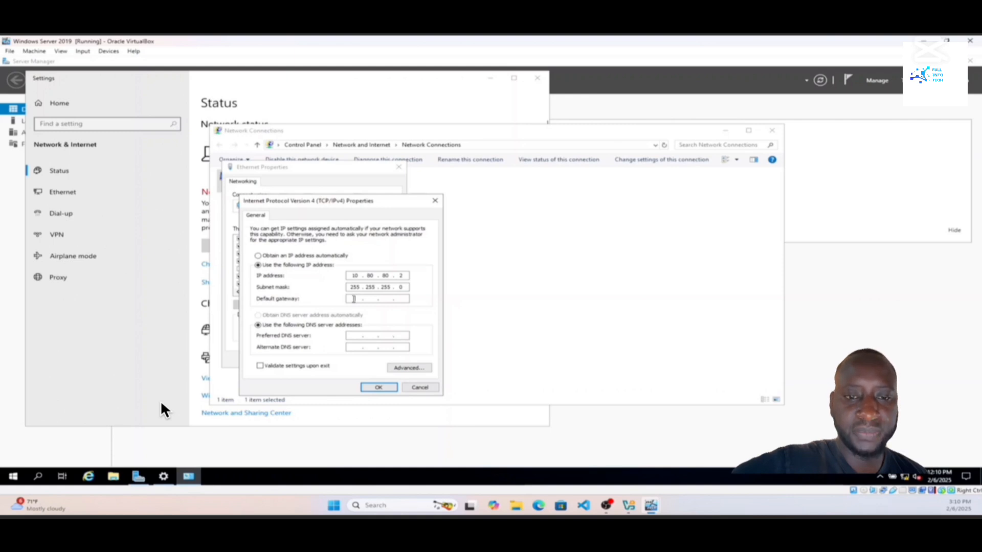
# Set the default gateway to 10.80.80.1.
pyautogui.click(351, 300)
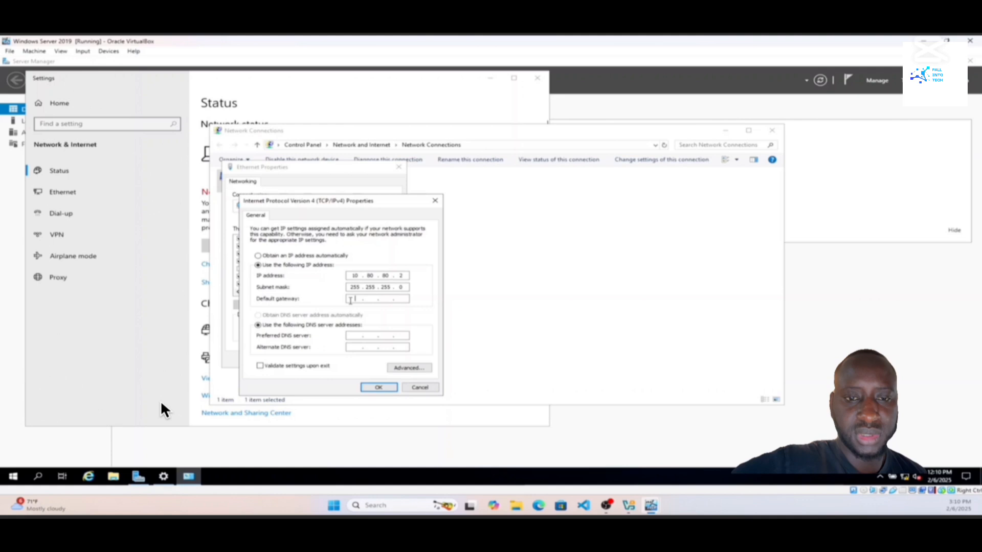
pyautogui.write('10')
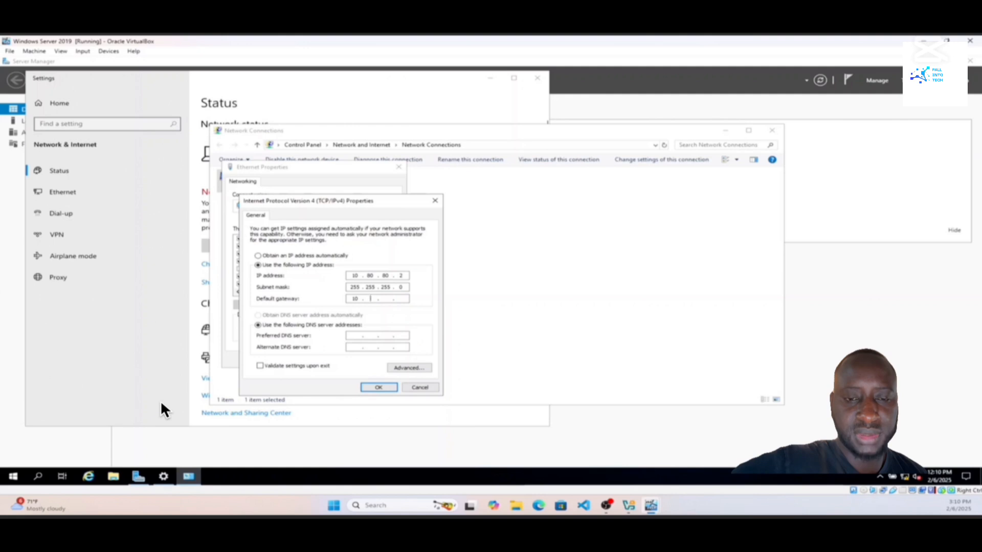
pyautogui.click(366, 298)
pyautogui.write('80 ')
pyautogui.write('80 ')
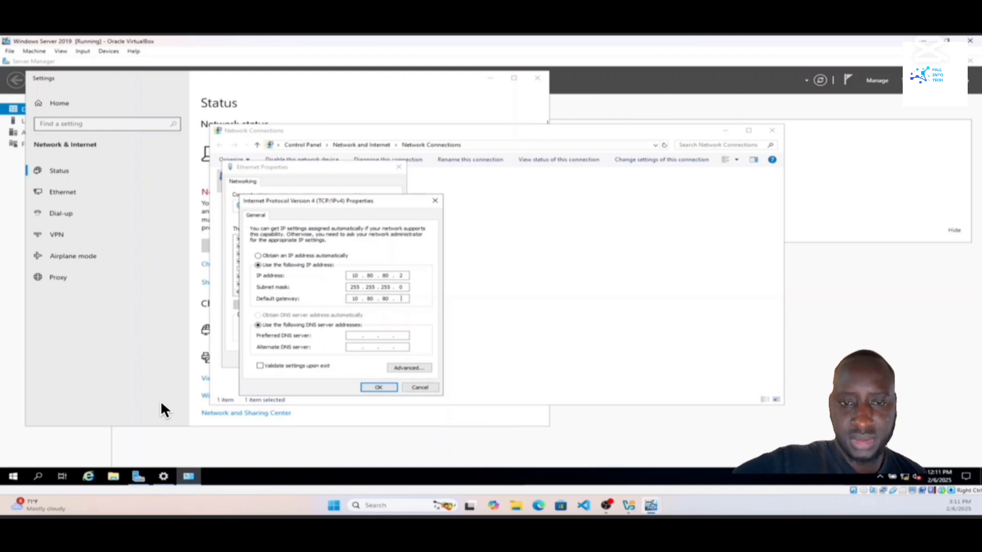
pyautogui.write('1')
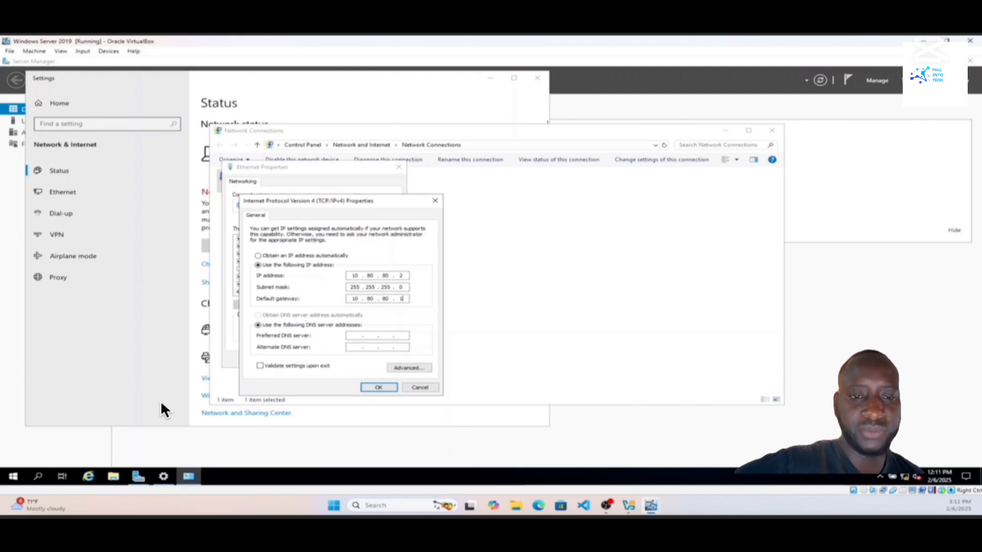
# Set the preferred DNS server to 10.80.80.2, then apply the IPv4 settings and close the Ethernet properties.
pyautogui.click(355, 337)
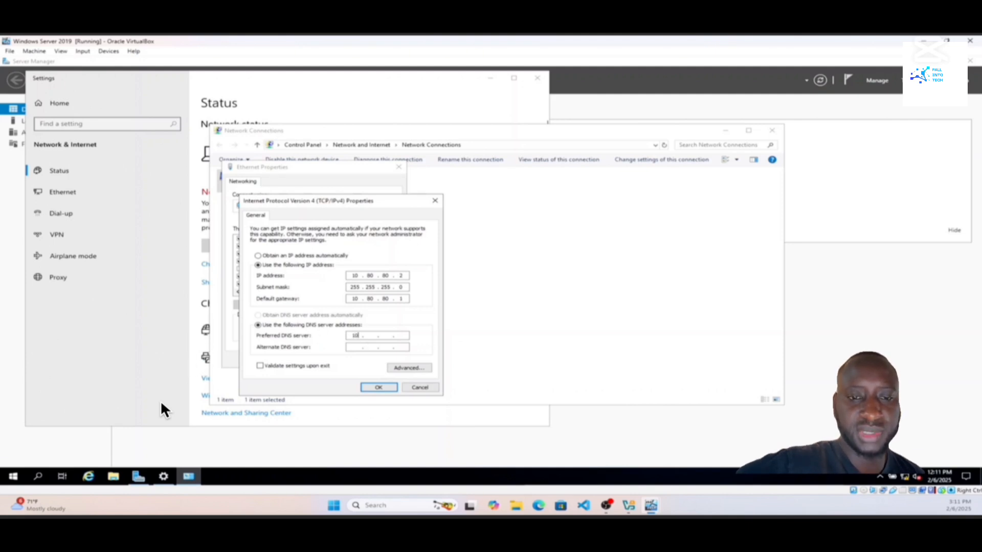
pyautogui.write('10 . ')
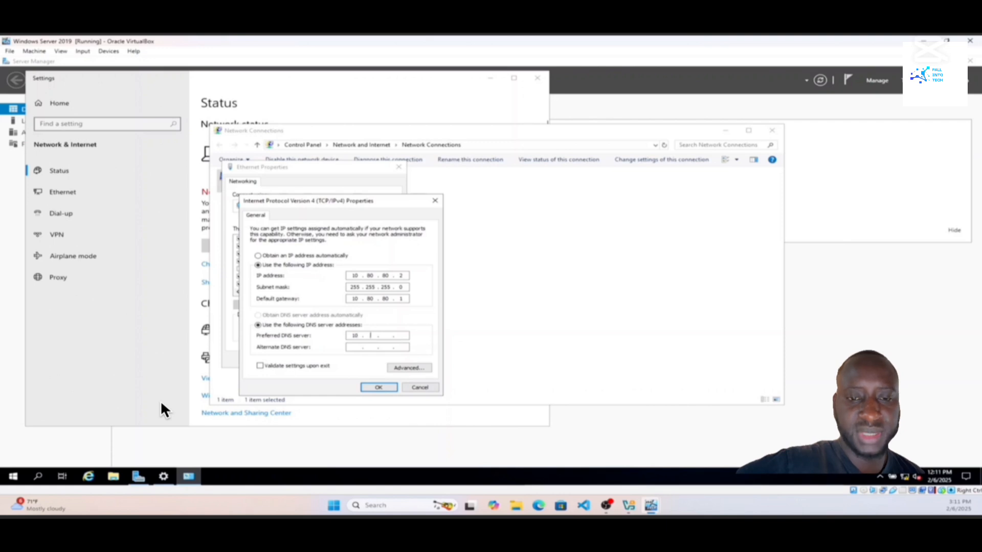
pyautogui.write('80 ')
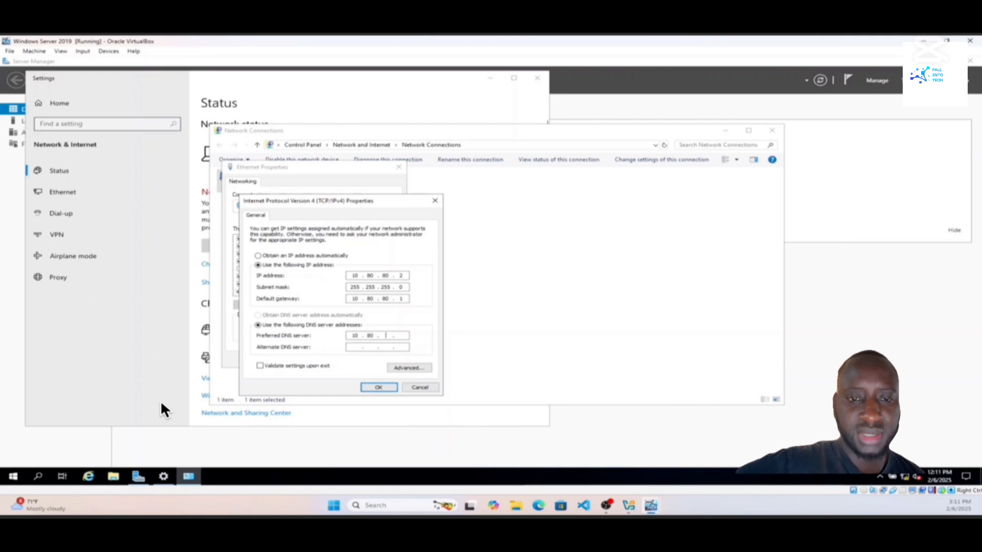
pyautogui.write('. 8 ')
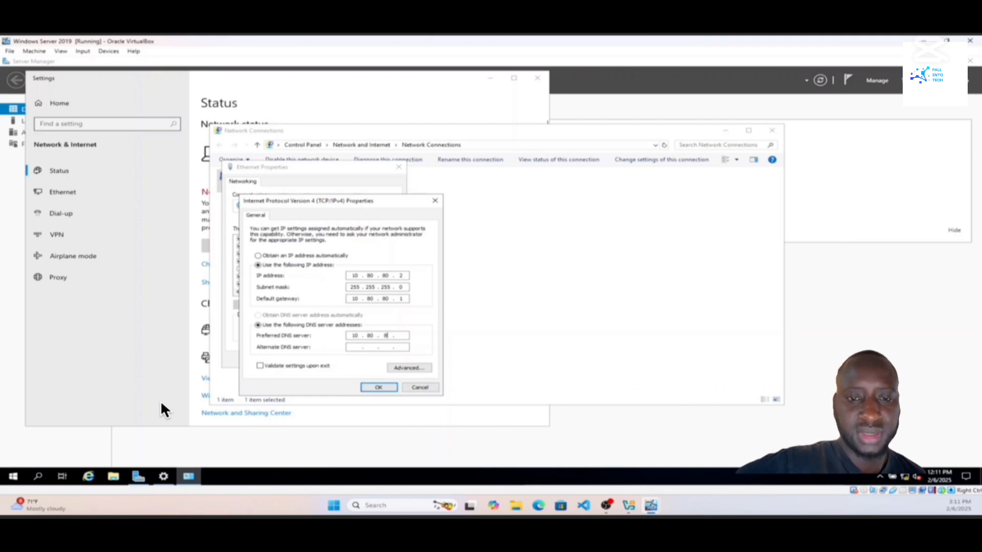
pyautogui.write('0')
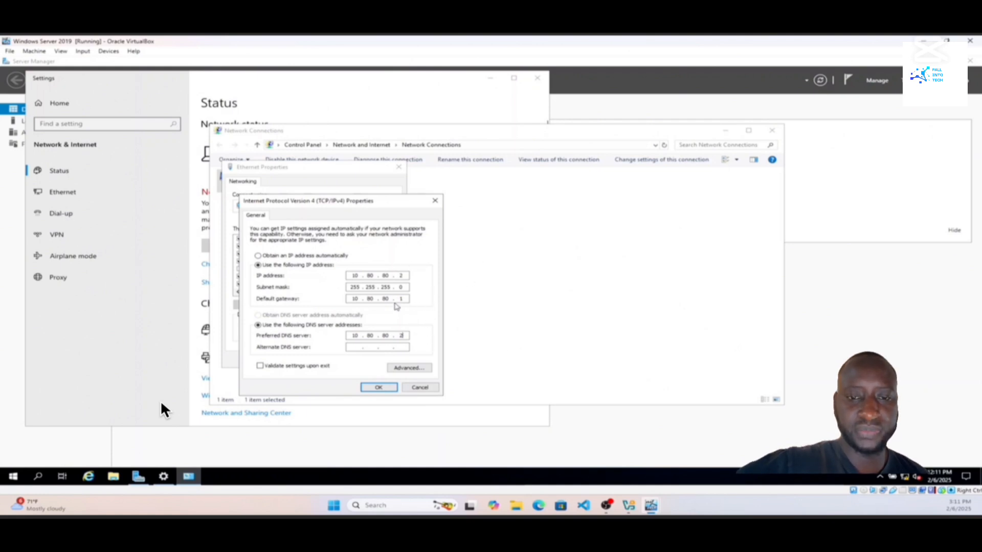
pyautogui.click(378, 387)
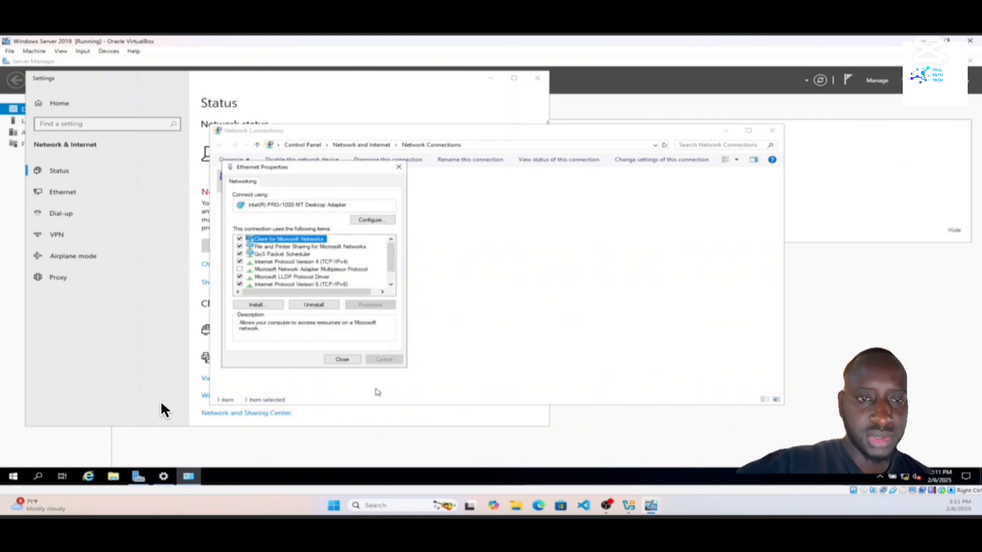
pyautogui.click(342, 359)
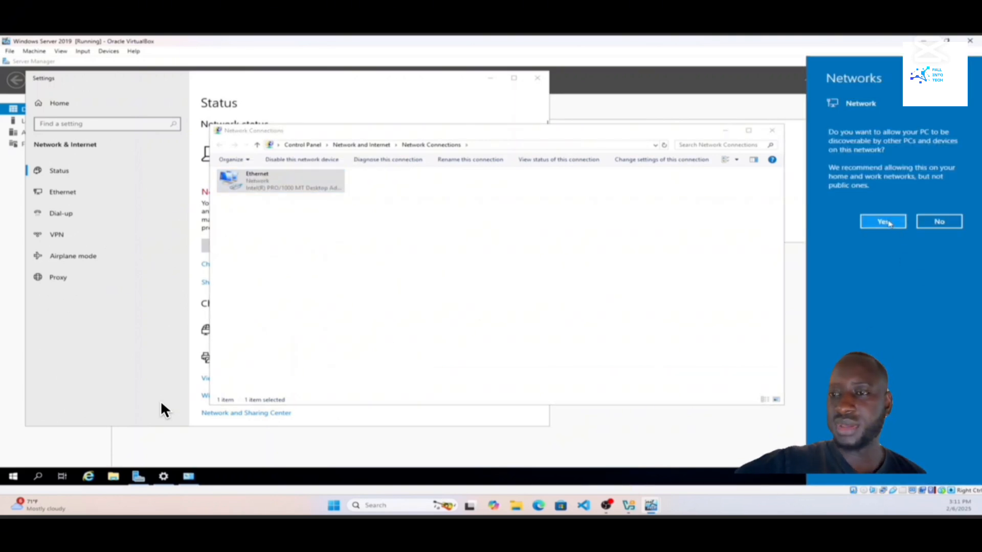
# Allow the server to be discoverable on the network and close the Network Connections and Settings windows.
pyautogui.click(884, 222)
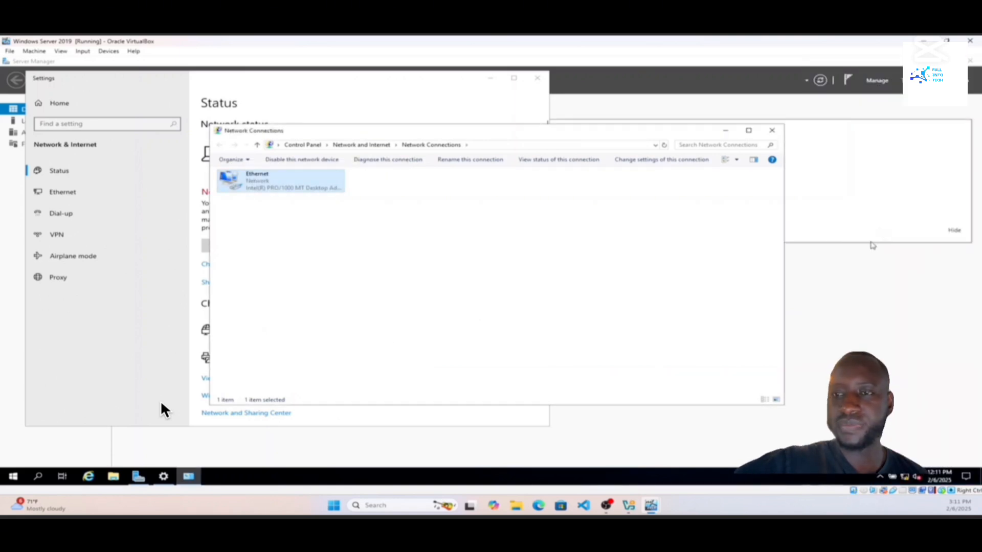
pyautogui.click(773, 130)
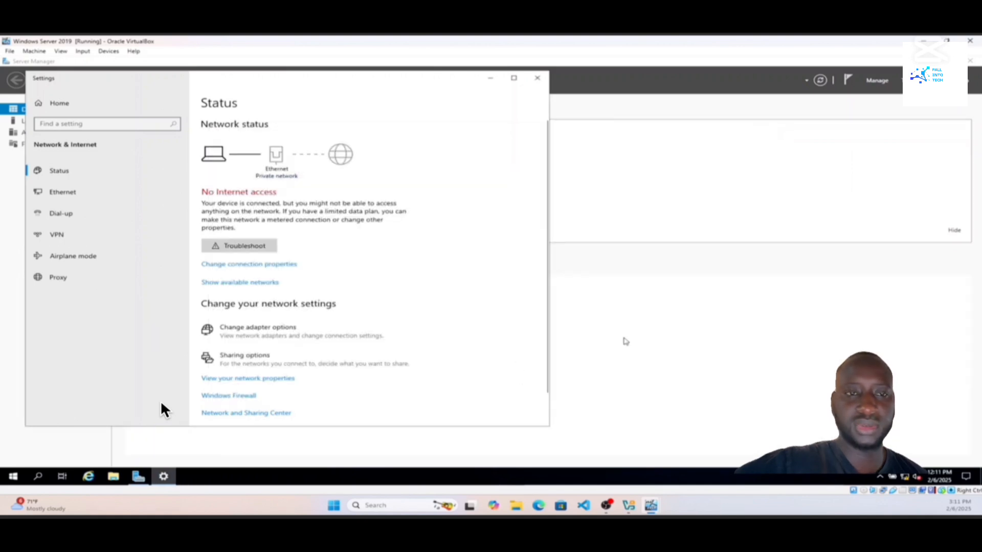
pyautogui.click(537, 78)
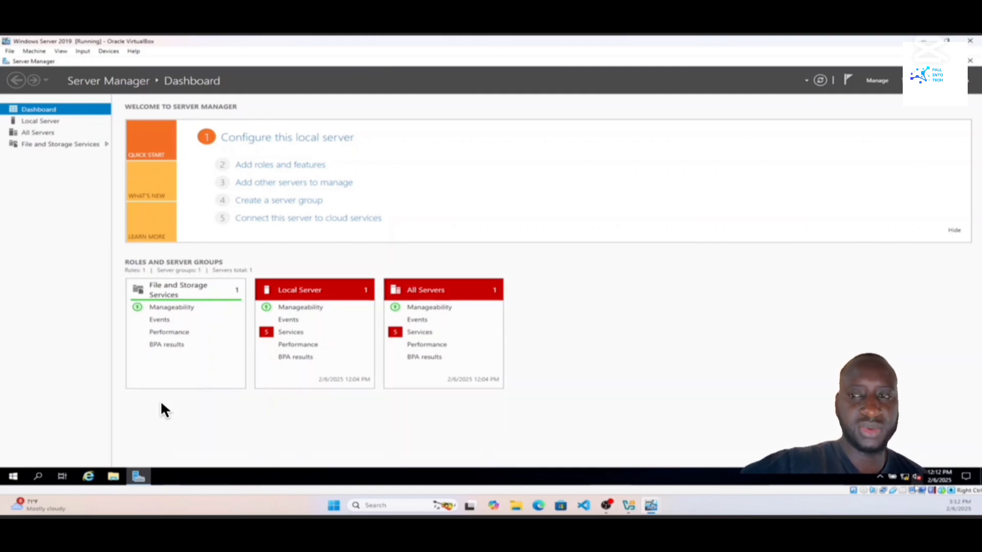
# Reopen the Network & Internet settings to check the server's connection status.
pyautogui.rightClick(906, 479)
pyautogui.click(931, 465)
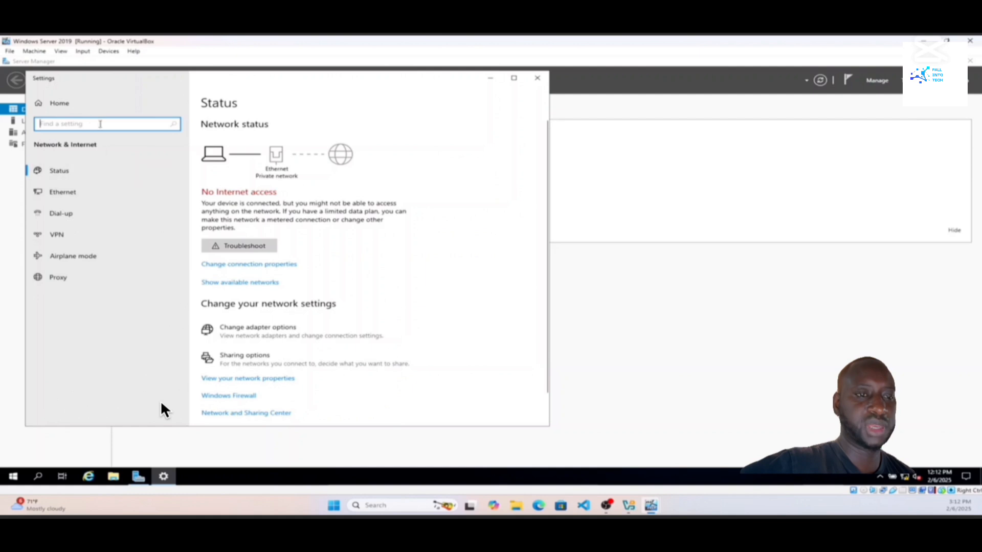
# Rename the server to DC1 and restart it with Other (Unplanned) as the reason.
pyautogui.click(57, 110)
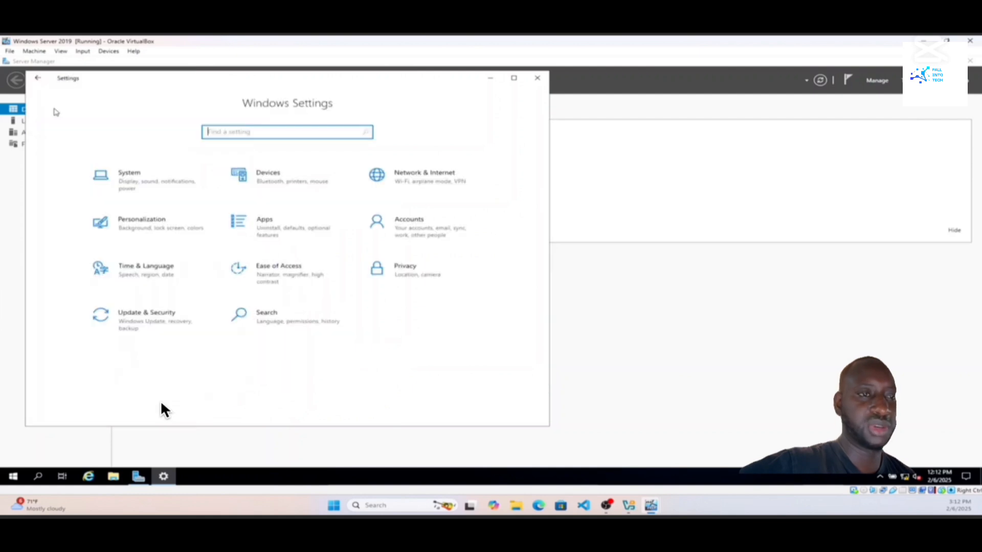
pyautogui.click(134, 181)
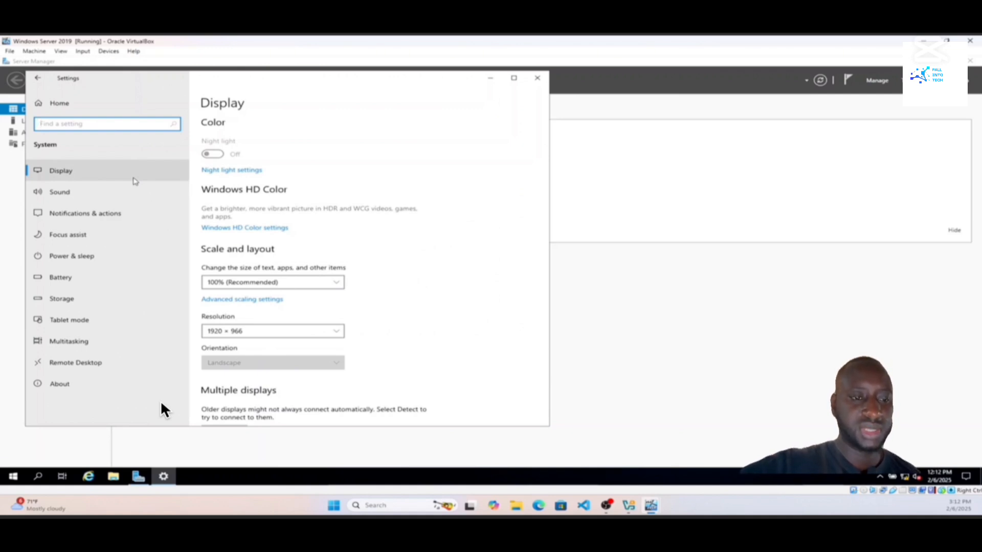
pyautogui.click(88, 385)
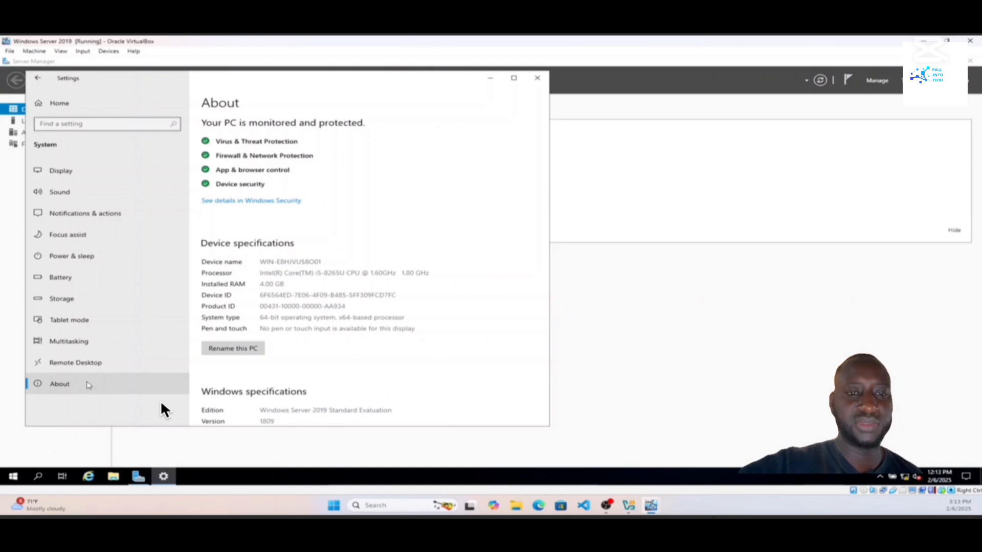
pyautogui.click(249, 349)
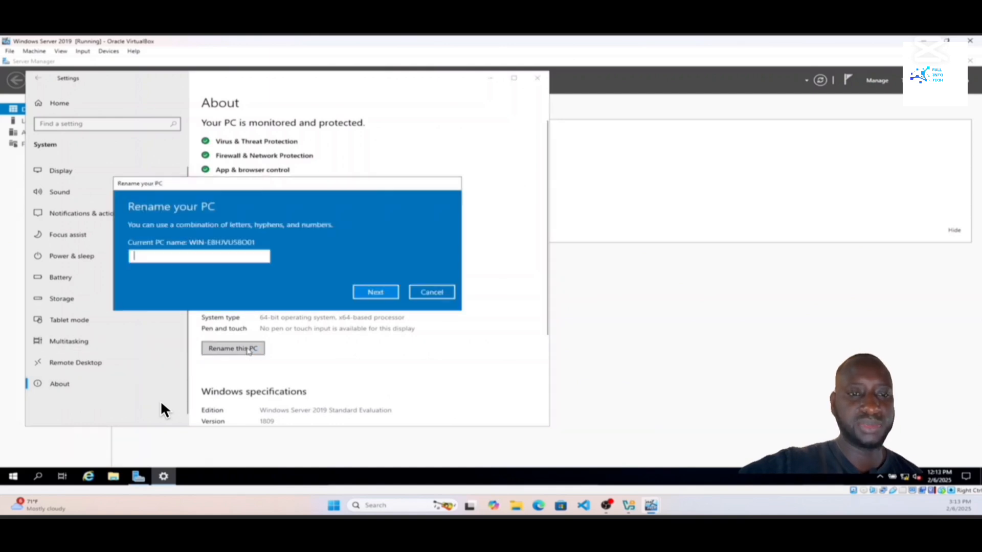
pyautogui.click(191, 258)
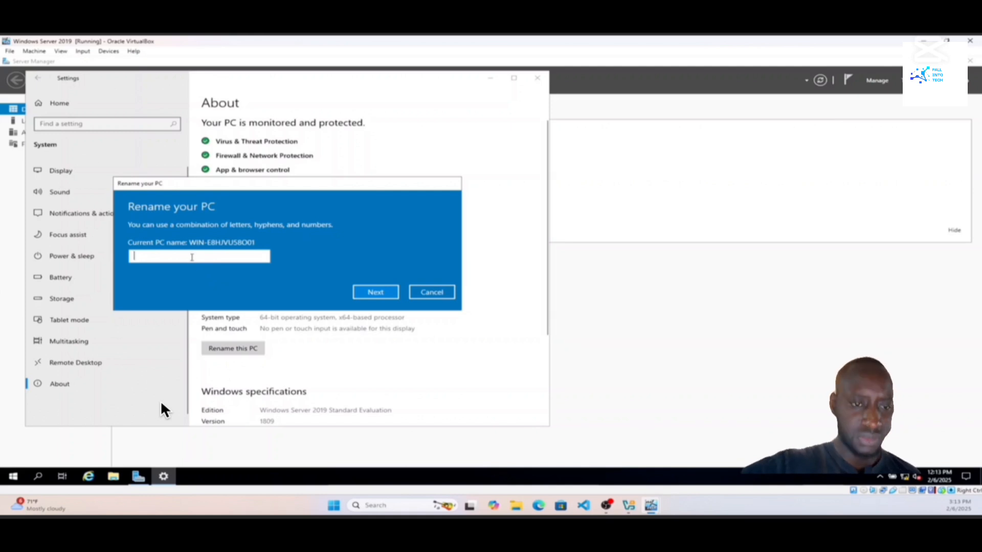
pyautogui.write('DC')
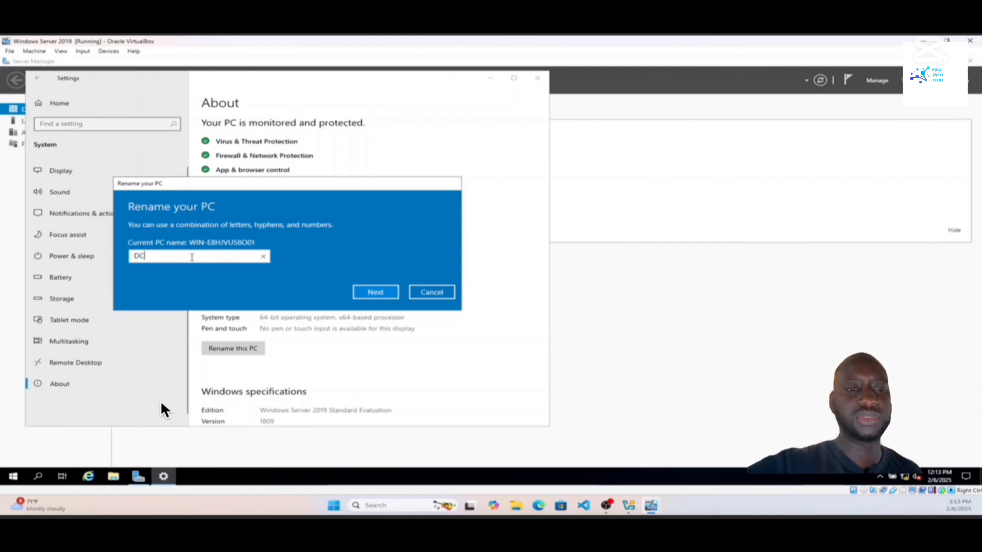
pyautogui.write('1')
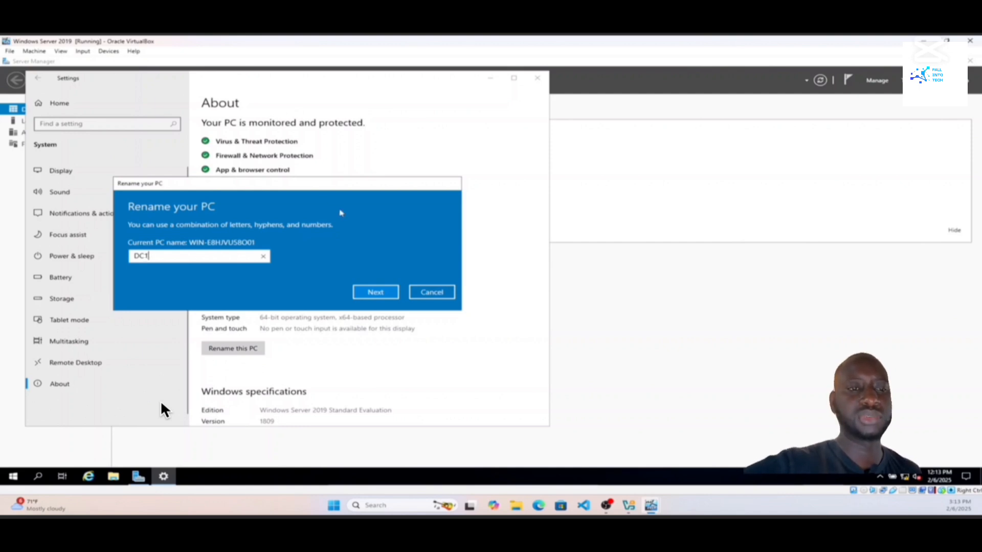
pyautogui.click(374, 293)
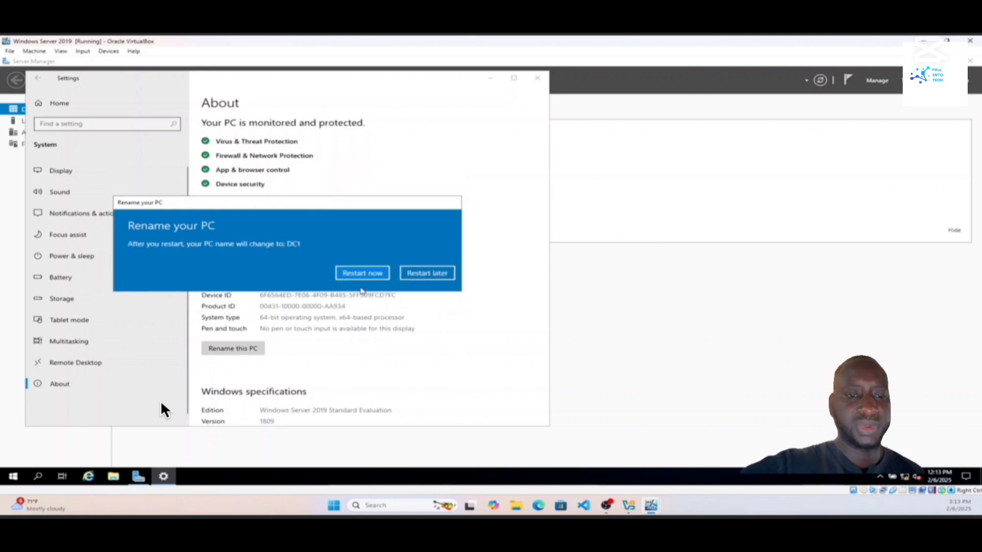
pyautogui.click(361, 274)
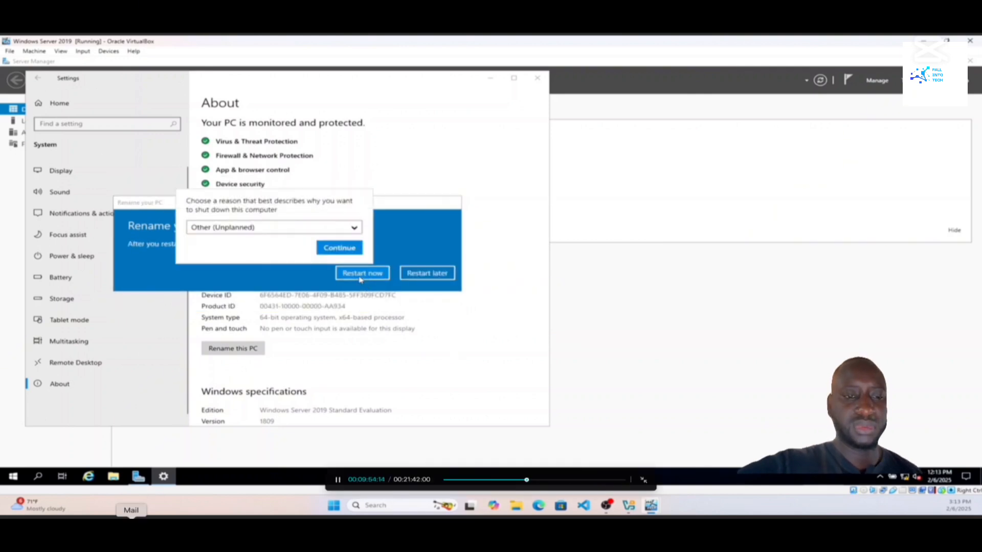
pyautogui.click(338, 250)
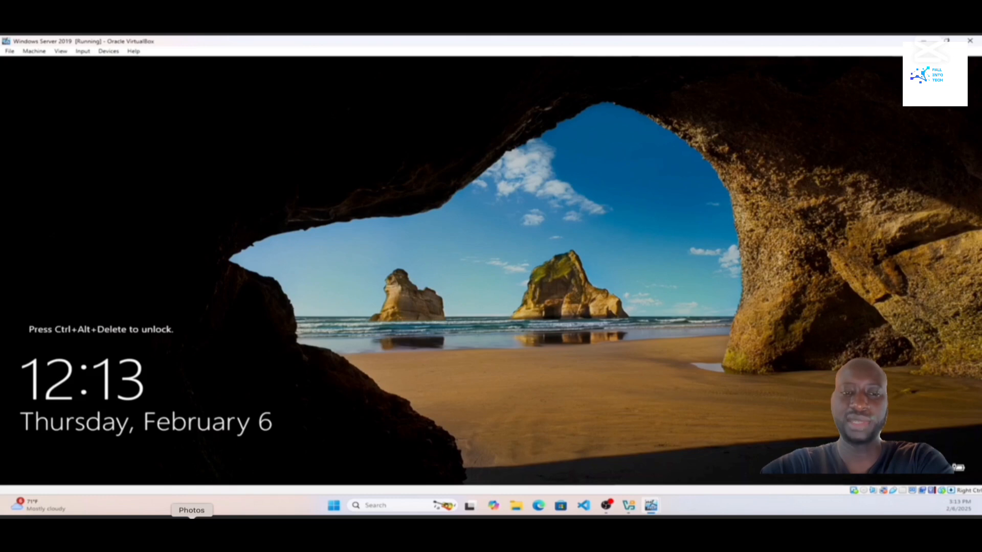
# Unlock the restarted server and sign in to the Administrator account with its password.
pyautogui.hotkey('ctrl', 'alt', 'Delete')
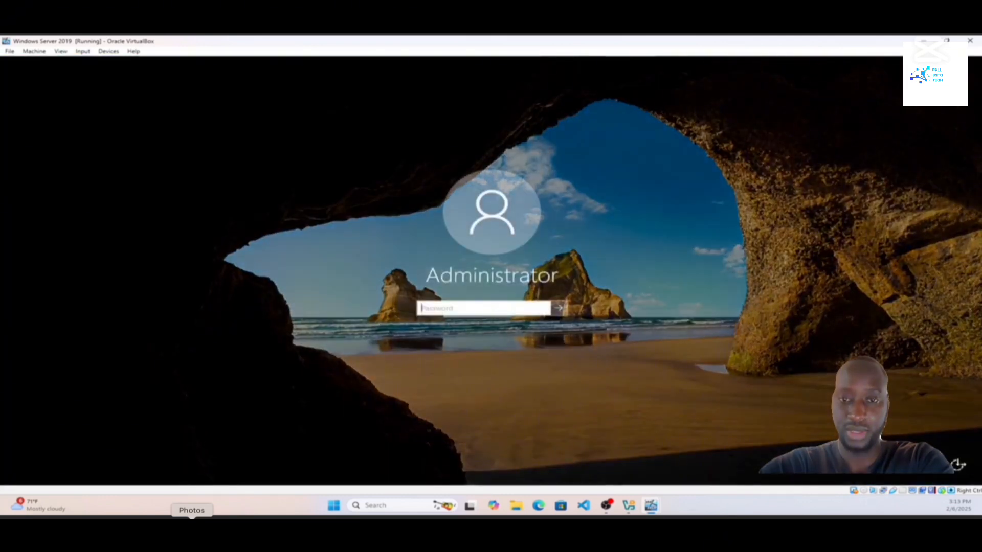
pyautogui.write('•••••')
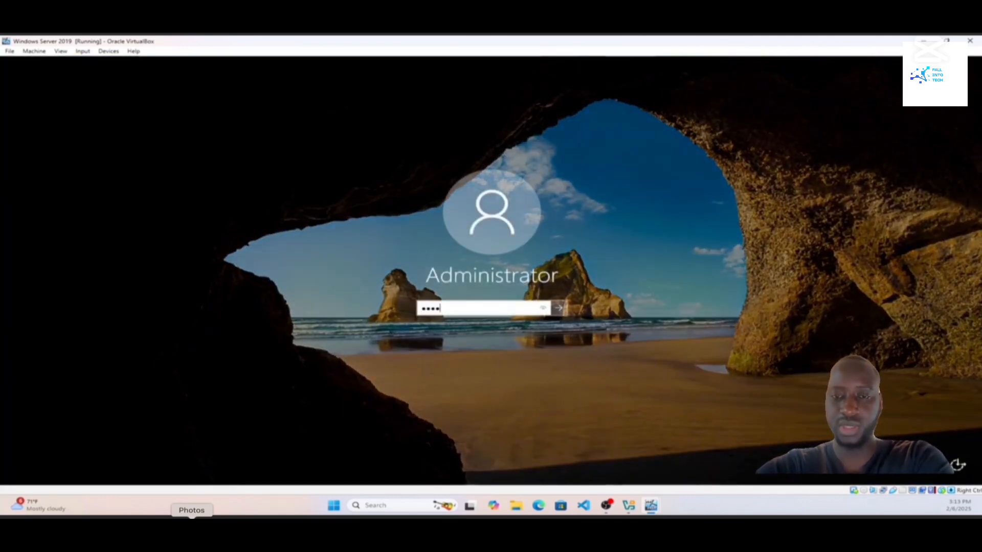
pyautogui.write('••••••')
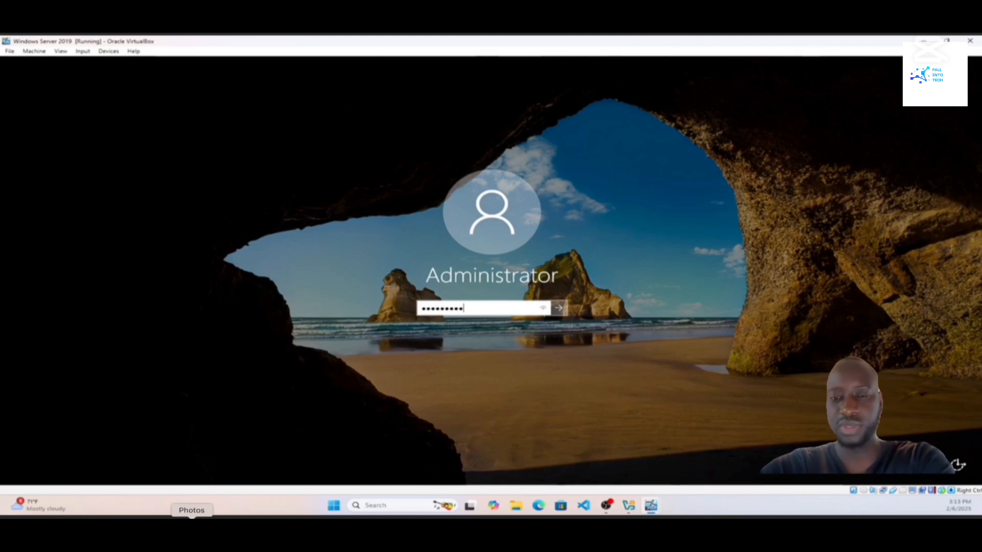
pyautogui.press('Return')
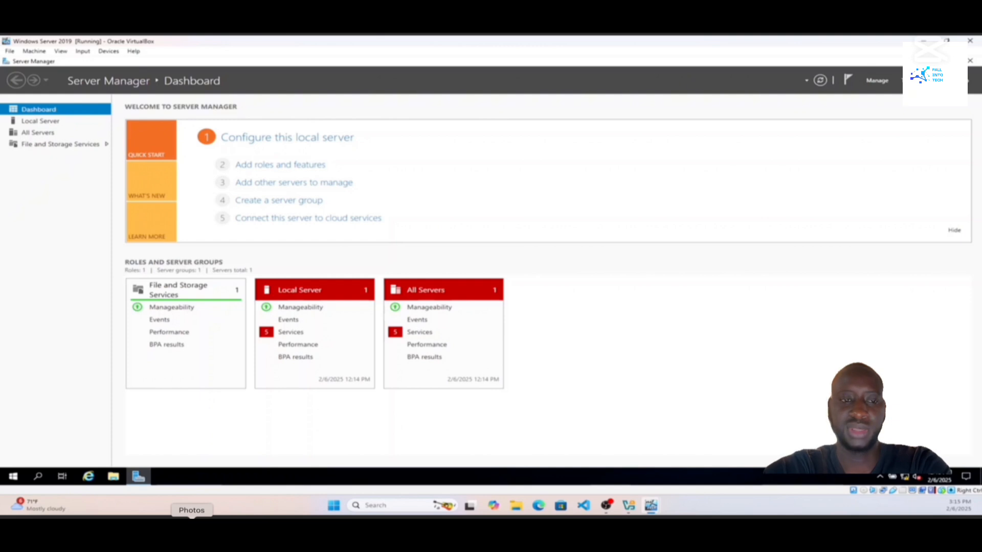
# Start adding roles and features with a role-based or feature-based installation on DC1 from the server pool.
pyautogui.click(876, 82)
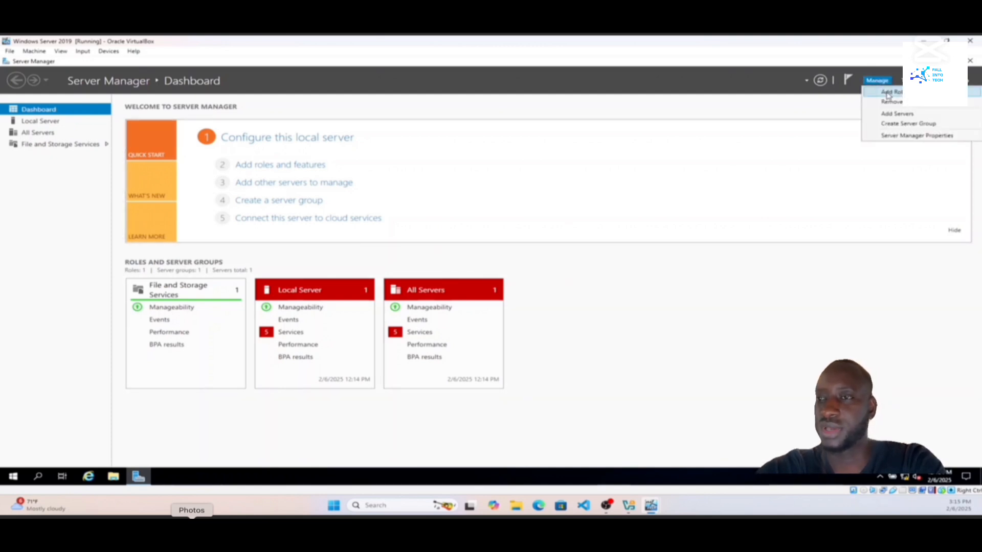
pyautogui.click(888, 94)
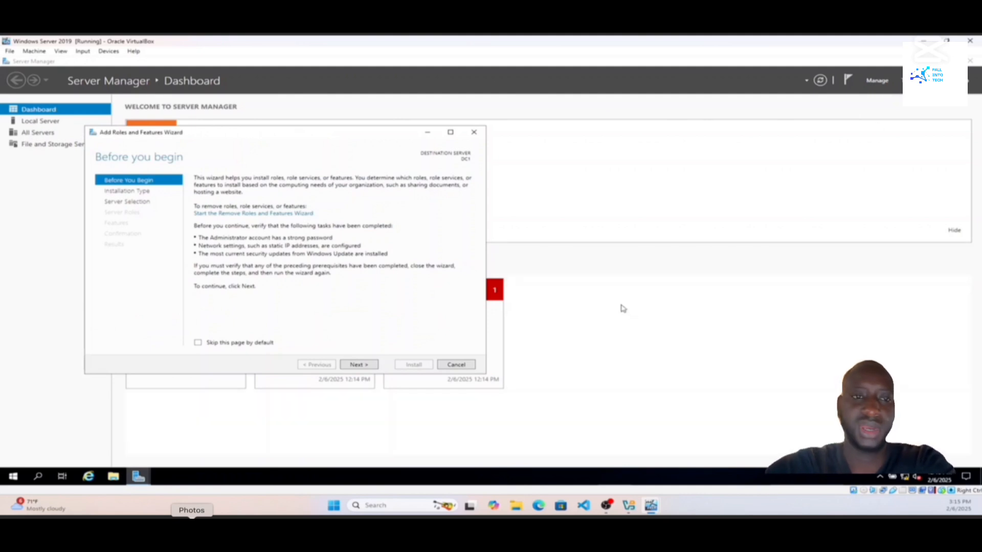
pyautogui.click(358, 369)
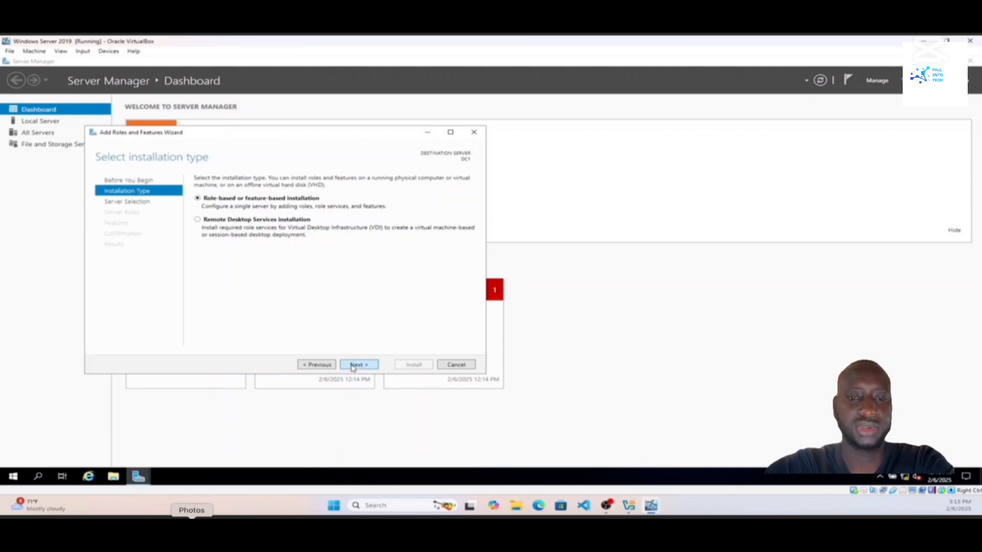
pyautogui.click(353, 366)
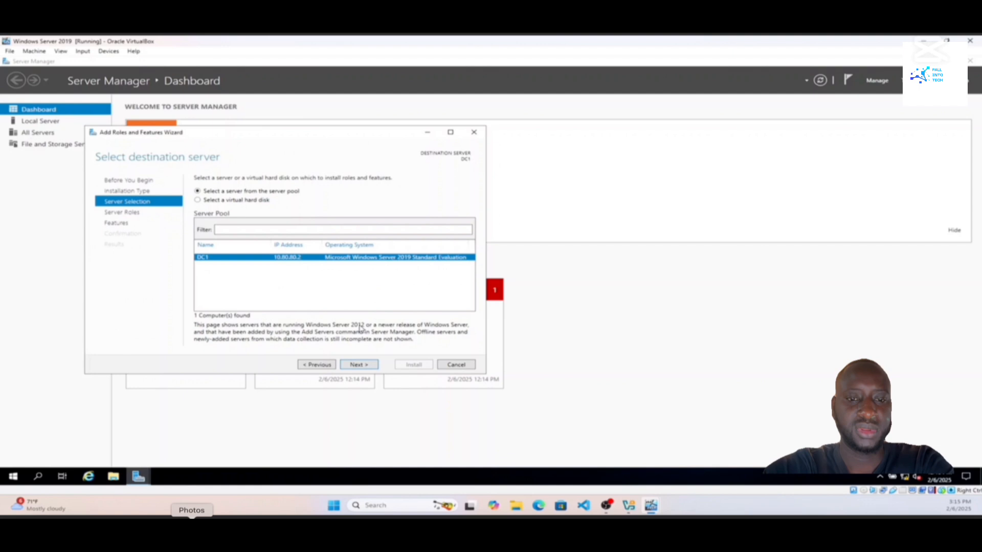
pyautogui.click(355, 366)
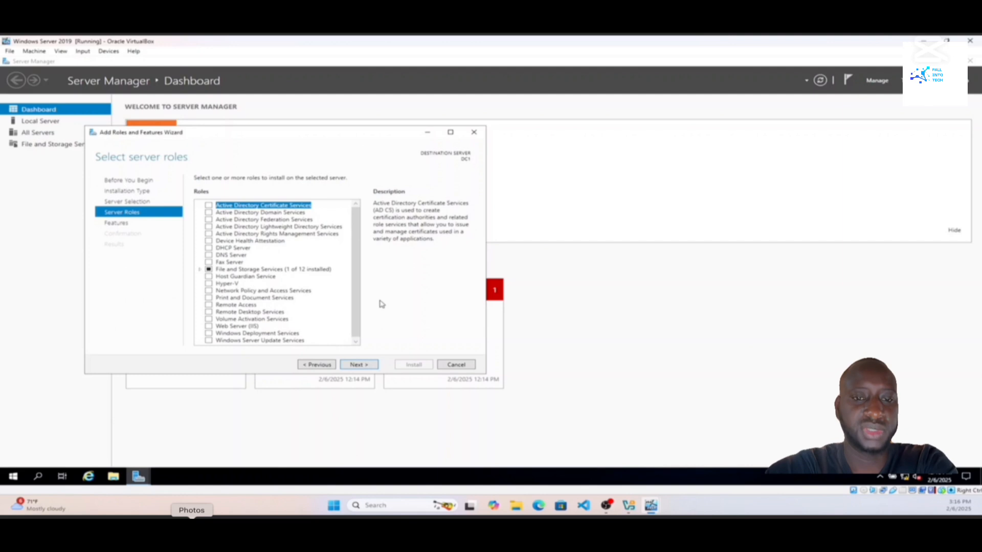
# Select the Active Directory Domain Services and DNS Server roles, including their required features and management tools.
pyautogui.click(208, 213)
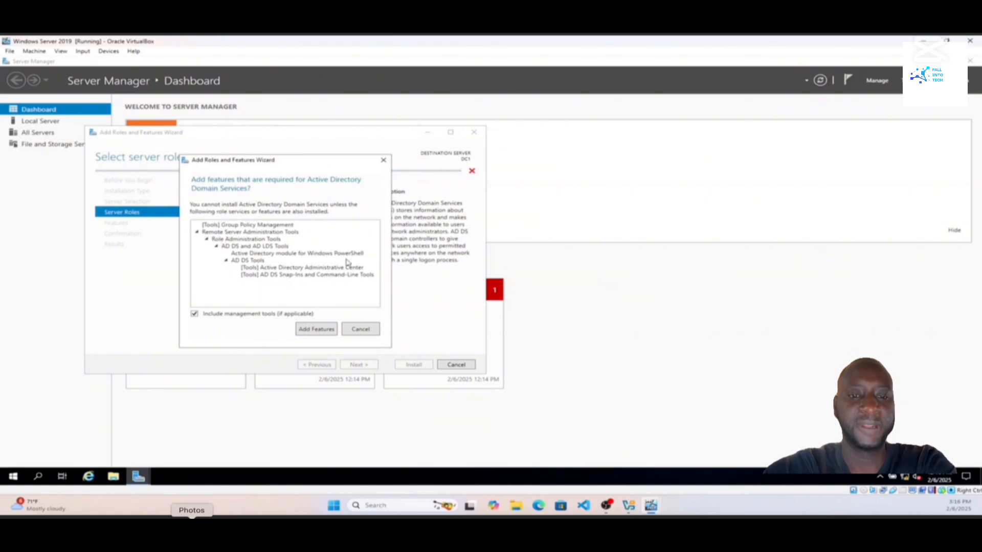
pyautogui.click(316, 330)
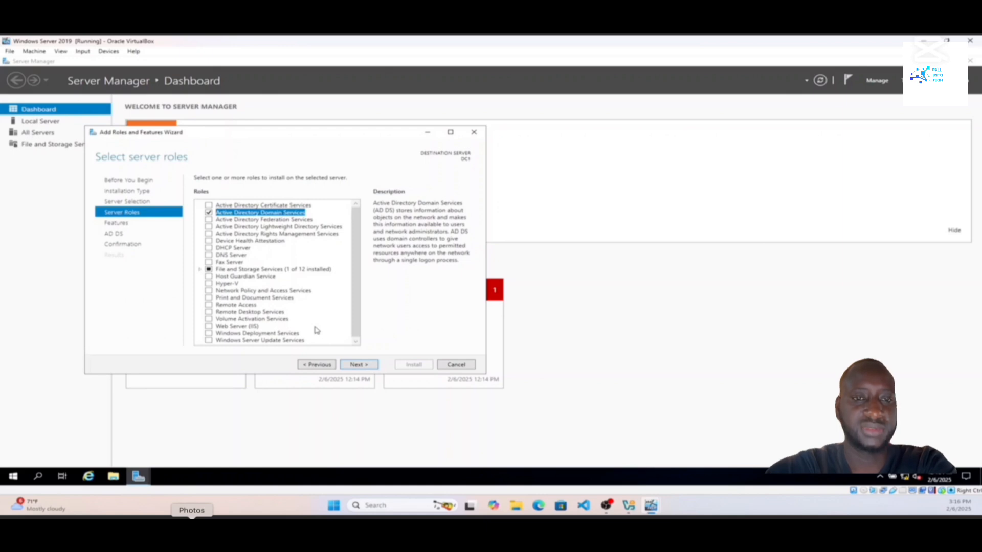
pyautogui.click(208, 255)
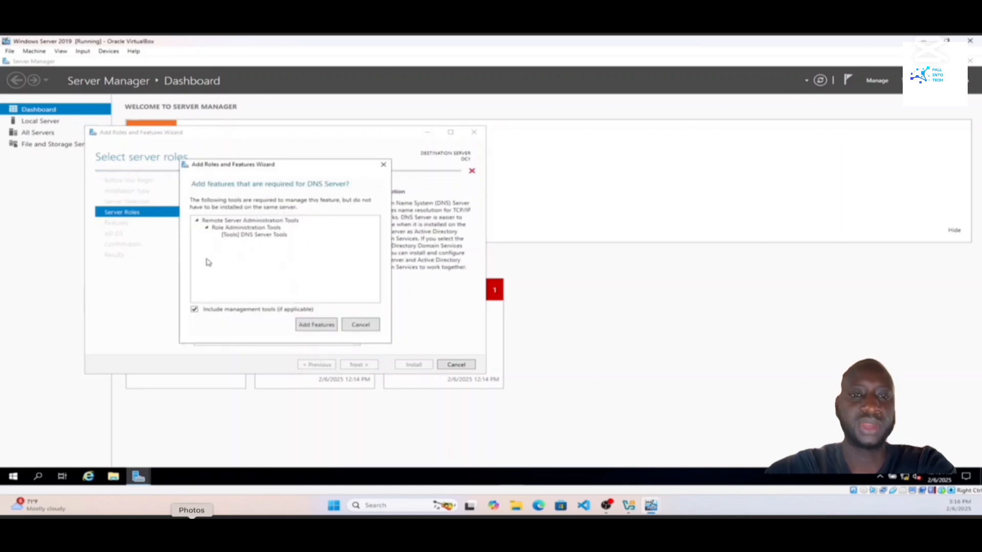
pyautogui.click(315, 325)
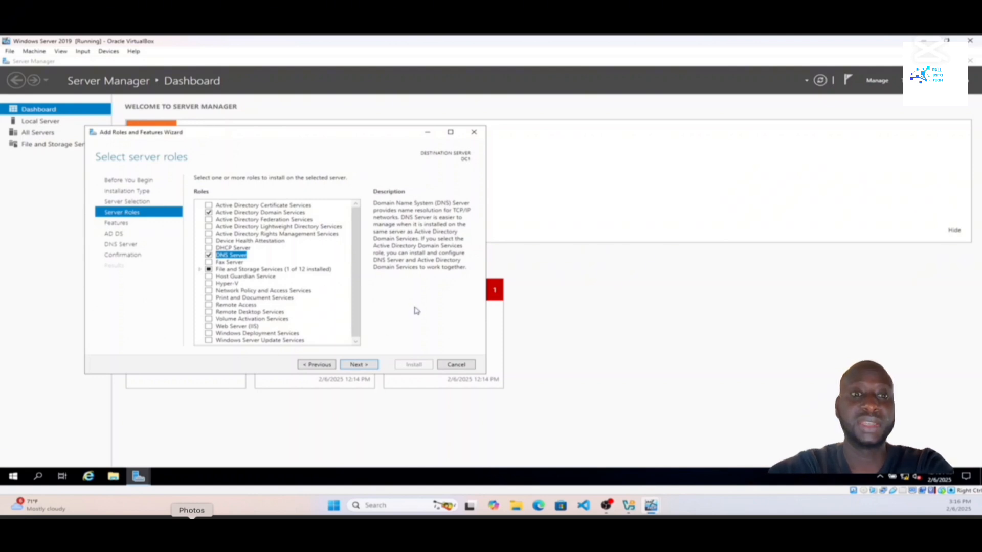
# Keep the default features, install the selected roles on DC1, and close the wizard once installation completes.
pyautogui.click(367, 368)
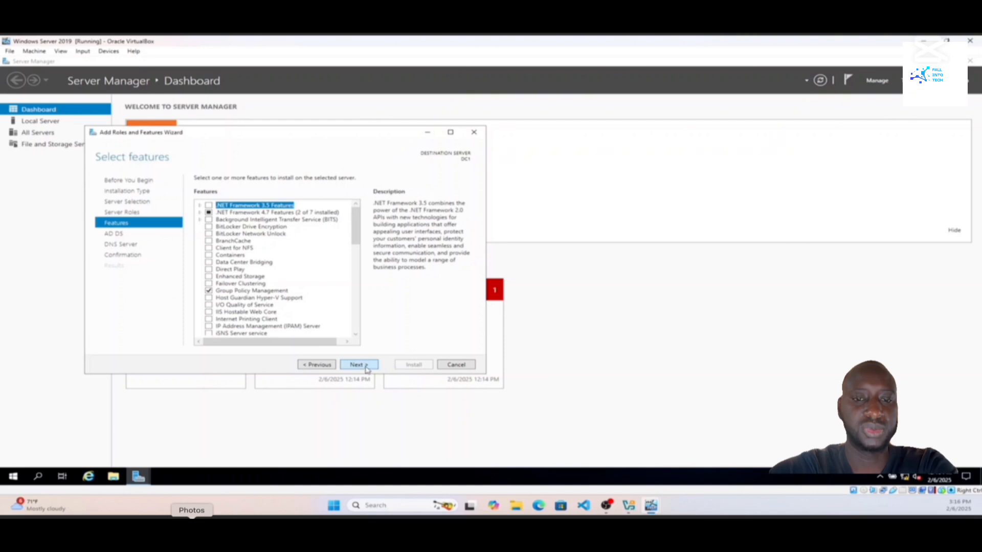
pyautogui.click(365, 366)
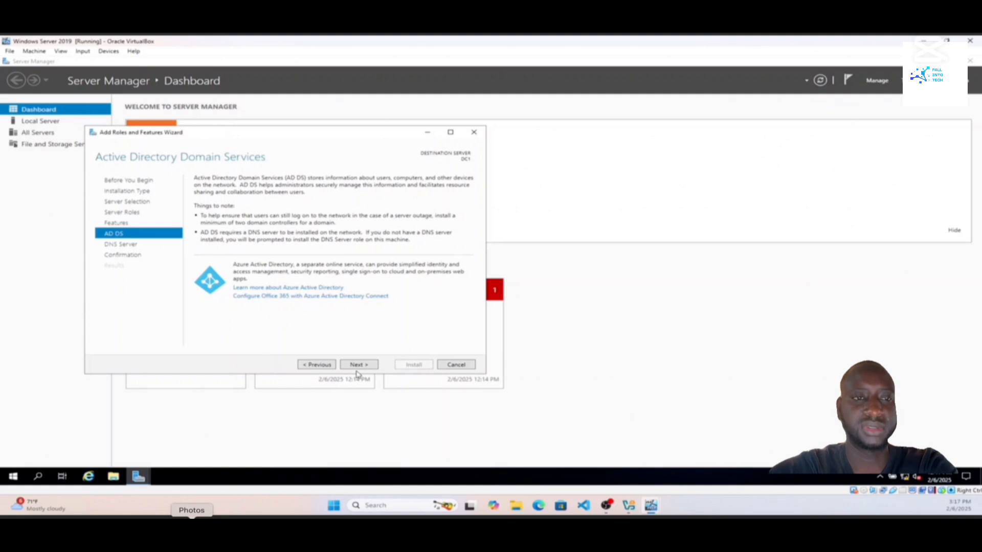
pyautogui.click(365, 366)
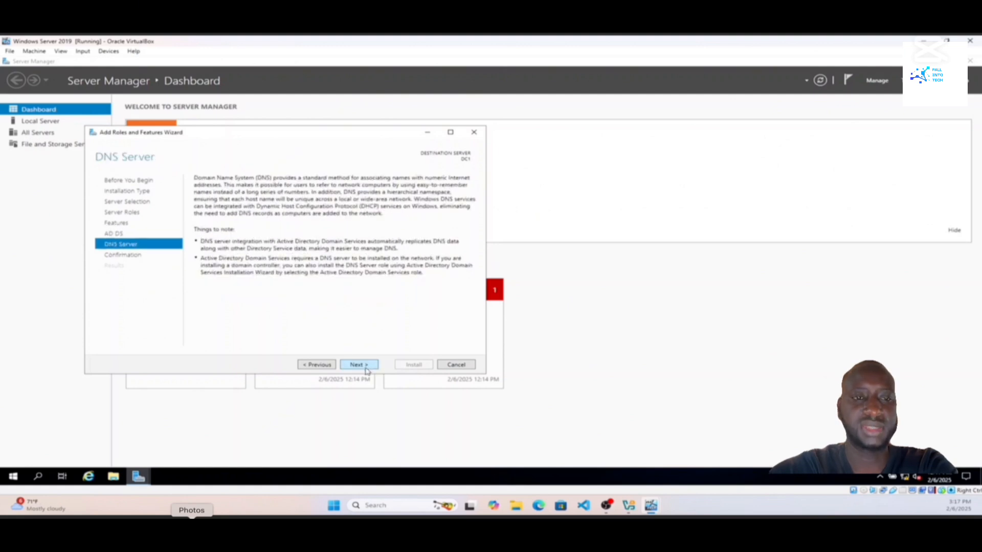
pyautogui.click(366, 366)
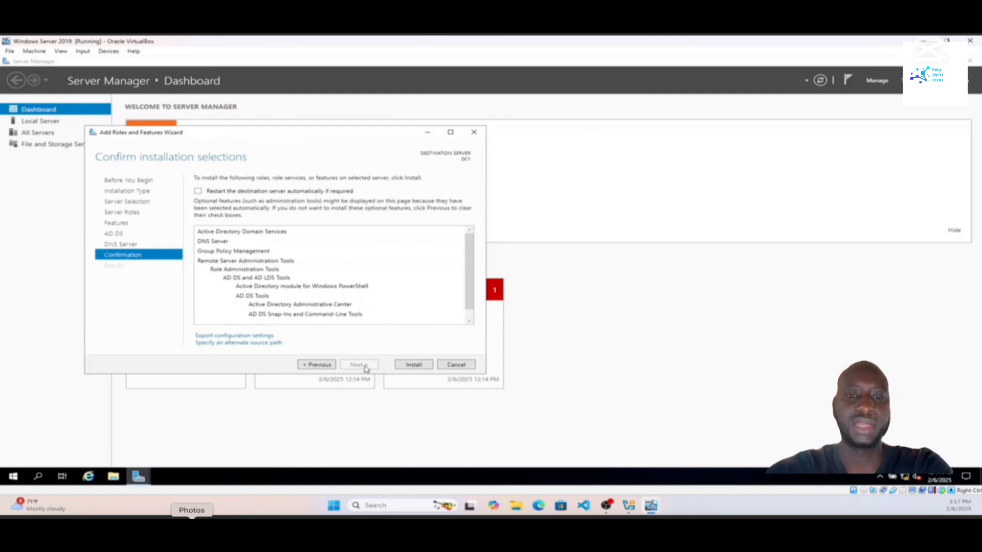
pyautogui.click(420, 368)
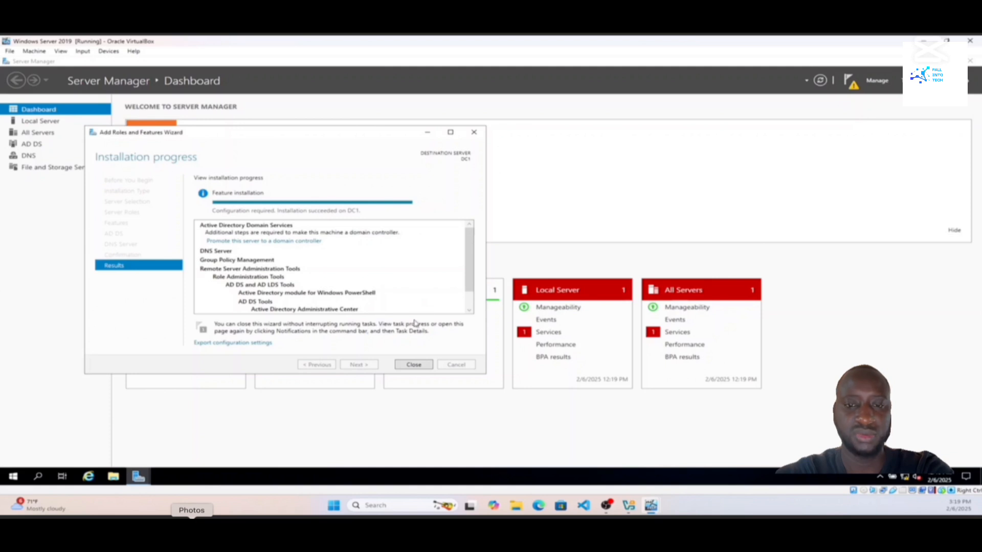
pyautogui.click(413, 365)
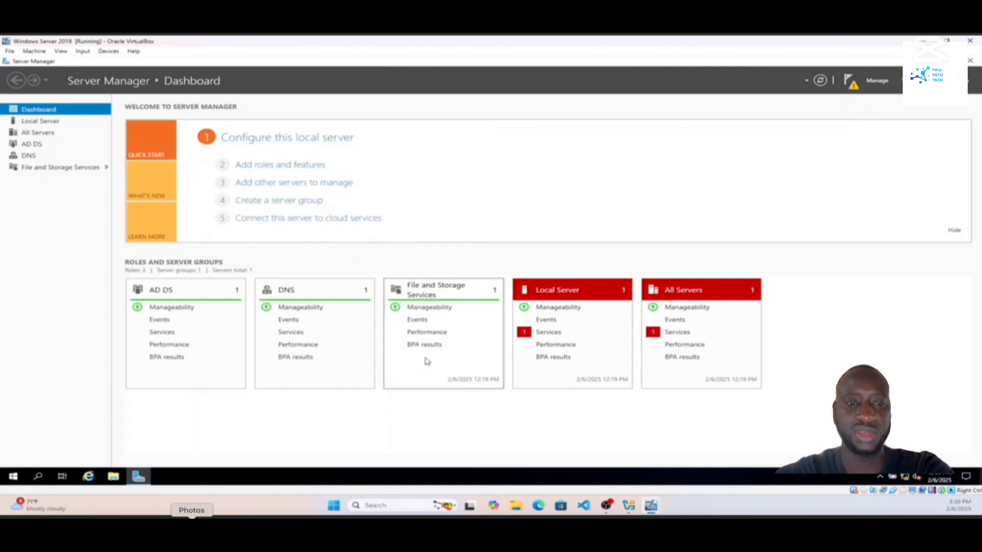
# Start promoting the server to a domain controller and choose to add a new forest.
pyautogui.click(848, 83)
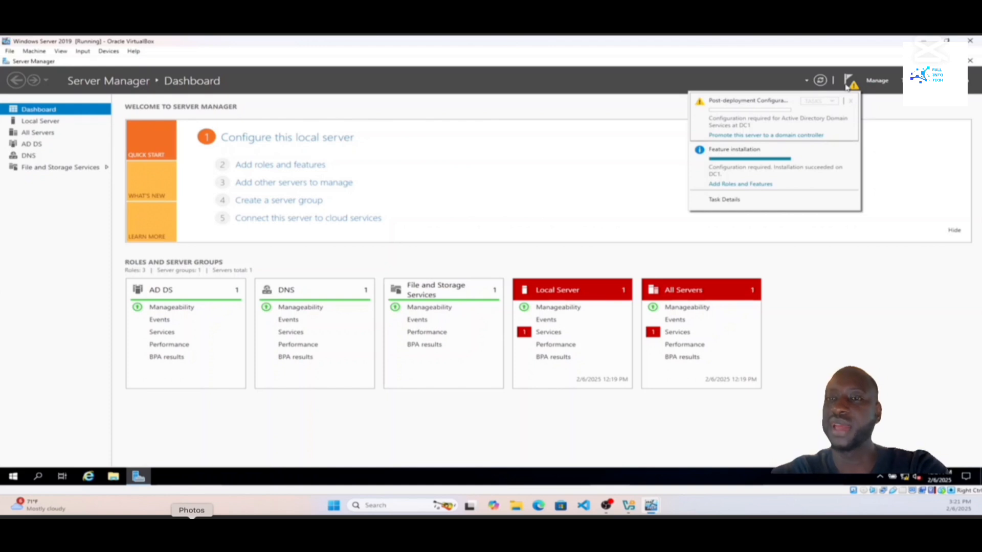
pyautogui.click(746, 136)
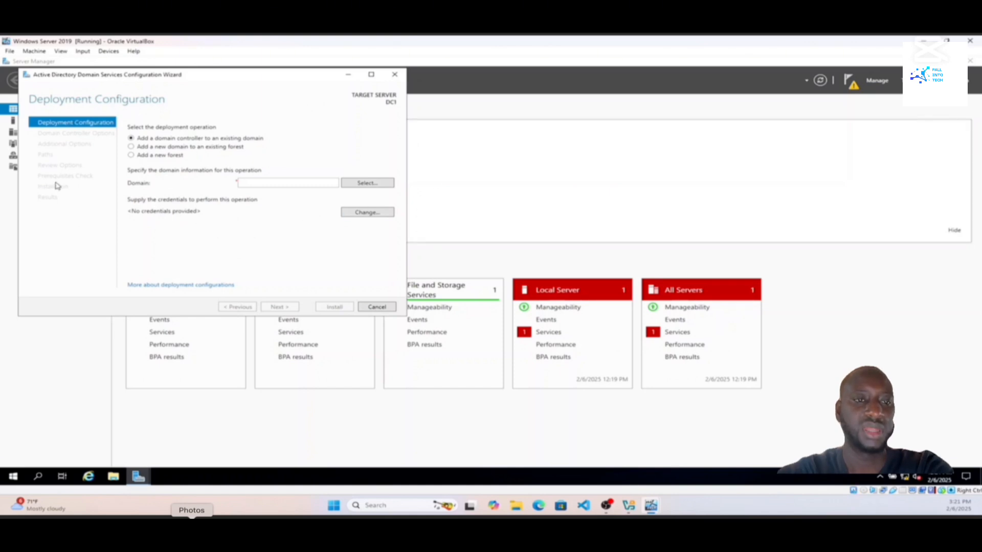
pyautogui.click(131, 155)
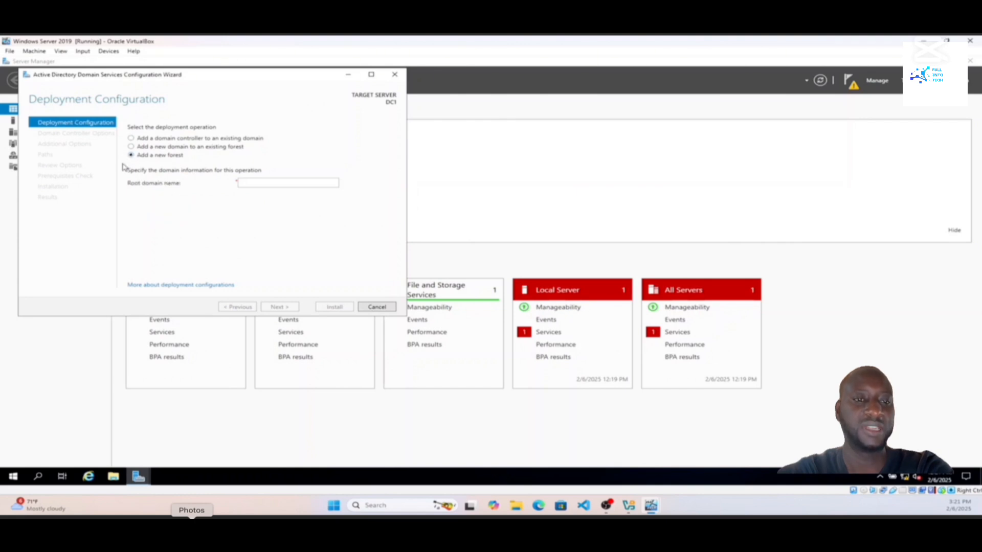
# Enter ad.lab as the root domain name of the new forest and continue to the domain controller options.
pyautogui.click(238, 182)
pyautogui.write('AD')
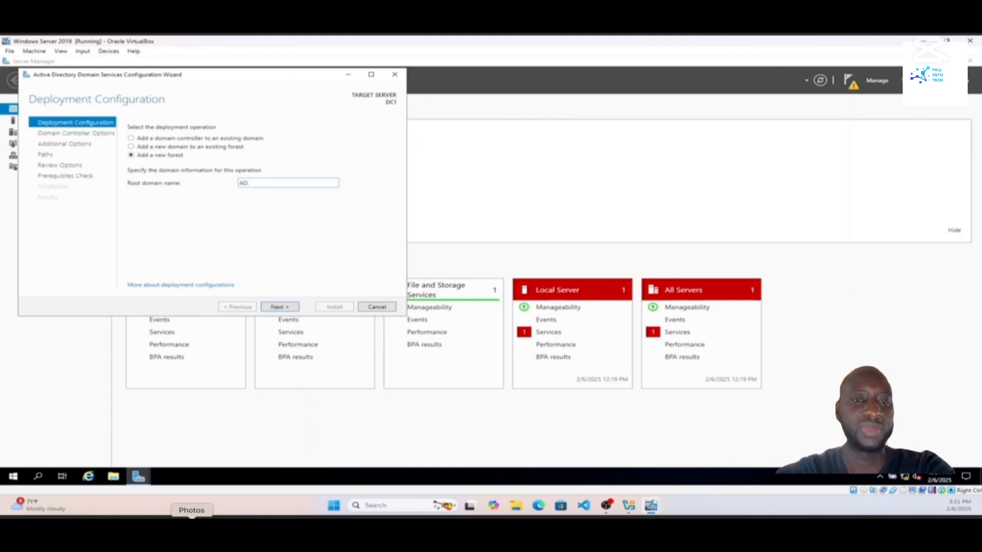
pyautogui.write('.')
pyautogui.press('BackSpace')
pyautogui.press('BackSpace')
pyautogui.press('BackSpace')
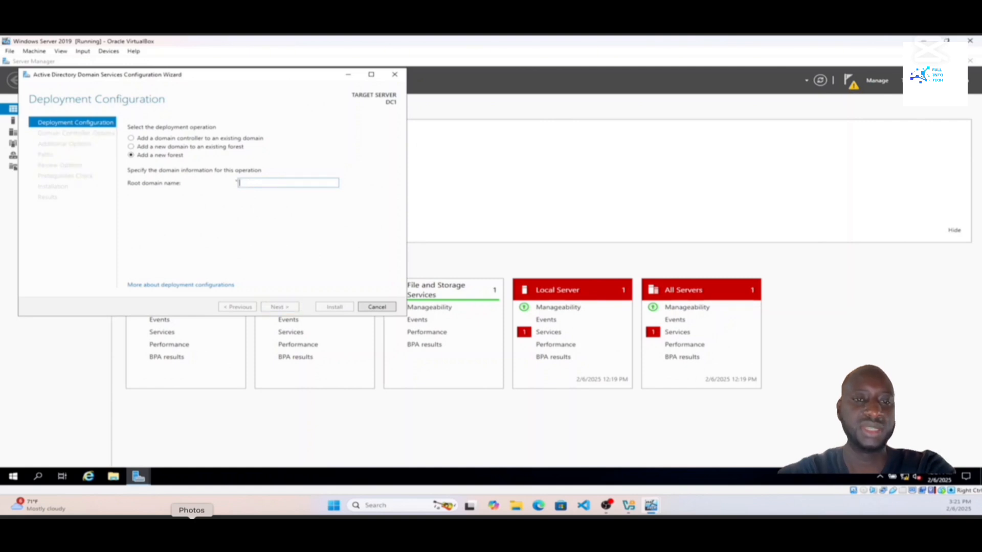
pyautogui.write('ad')
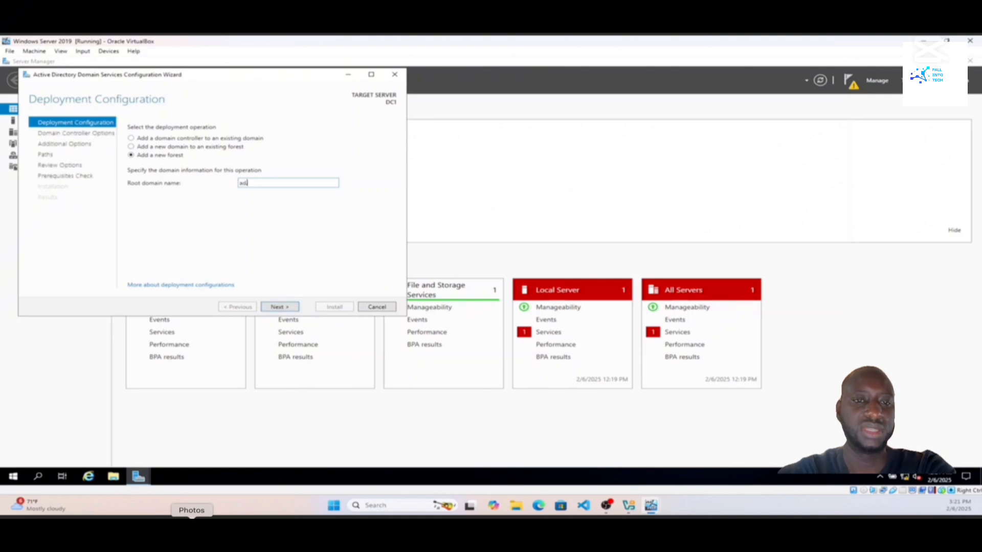
pyautogui.write('.lab')
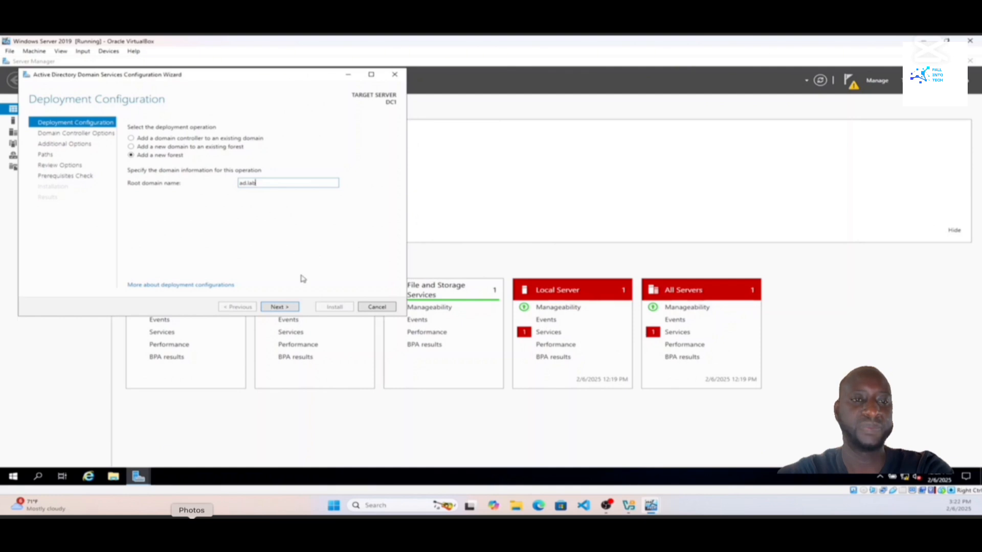
pyautogui.click(285, 309)
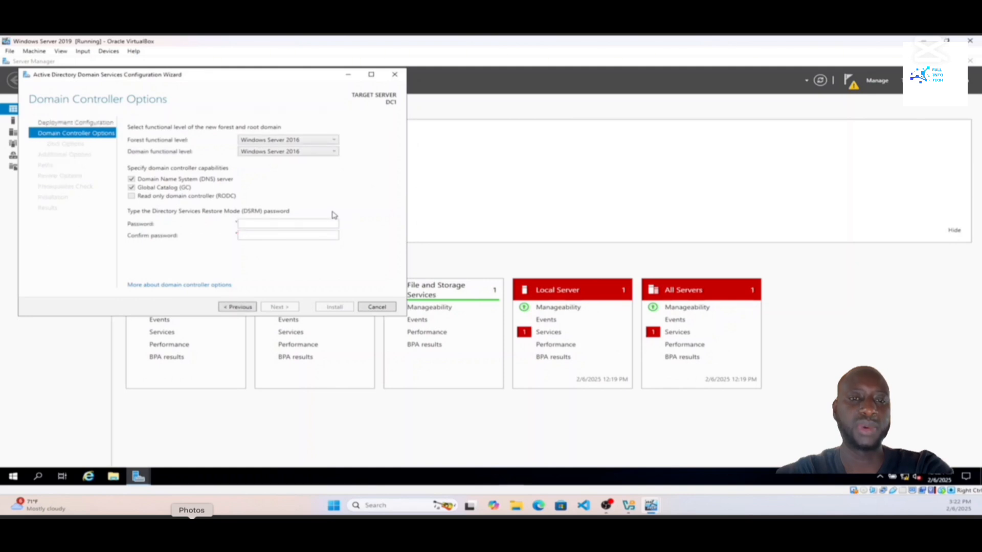
# Enter and confirm the Directory Services Restore Mode (DSRM) password, keep the default domain controller options, and continue to the DNS options.
pyautogui.click(259, 225)
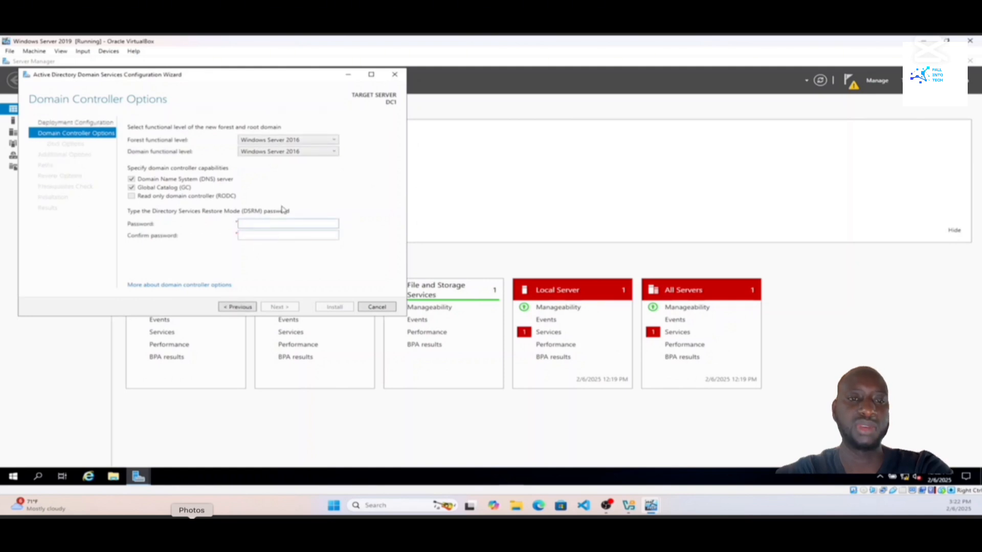
pyautogui.click(295, 225)
pyautogui.write('•••••••••')
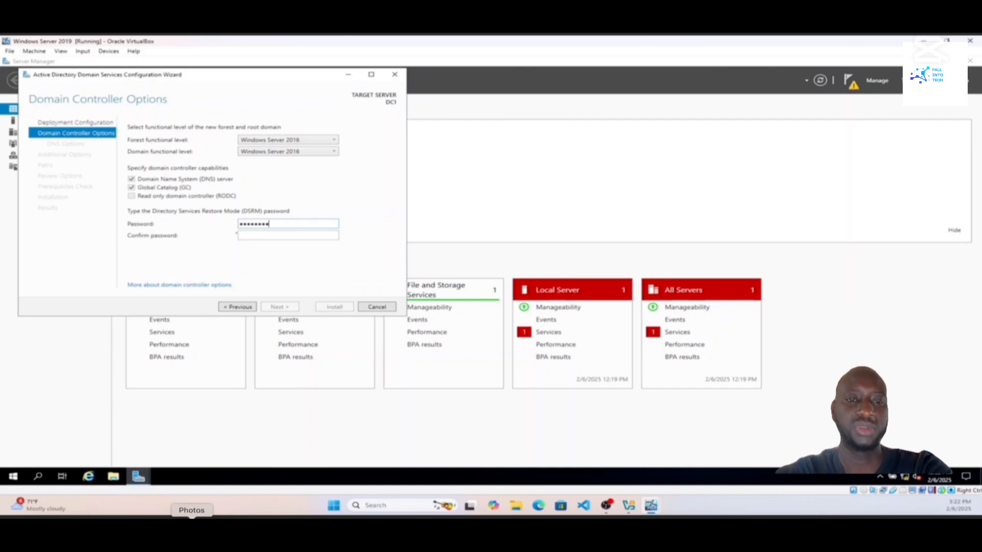
pyautogui.write('•')
pyautogui.click(290, 234)
pyautogui.write('•')
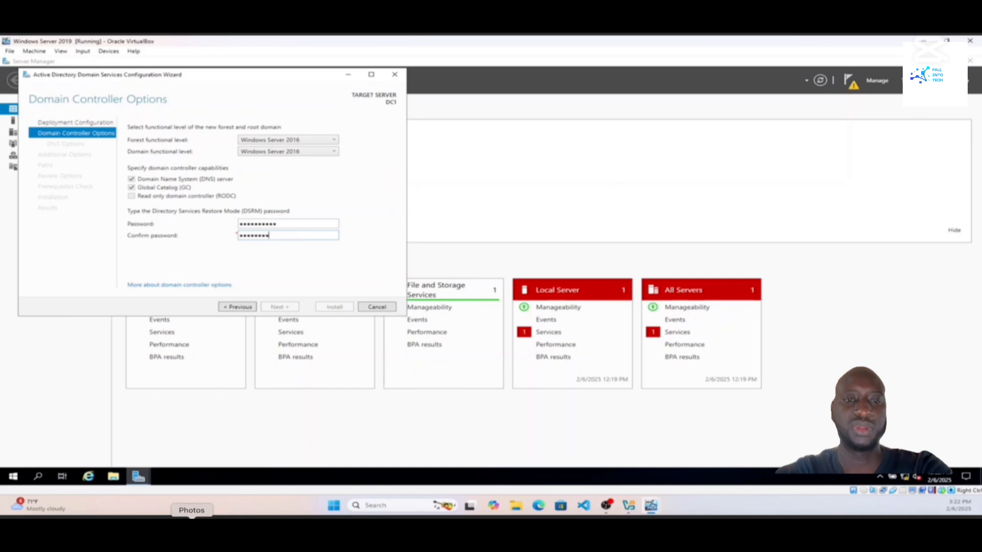
pyautogui.write('••••••••••')
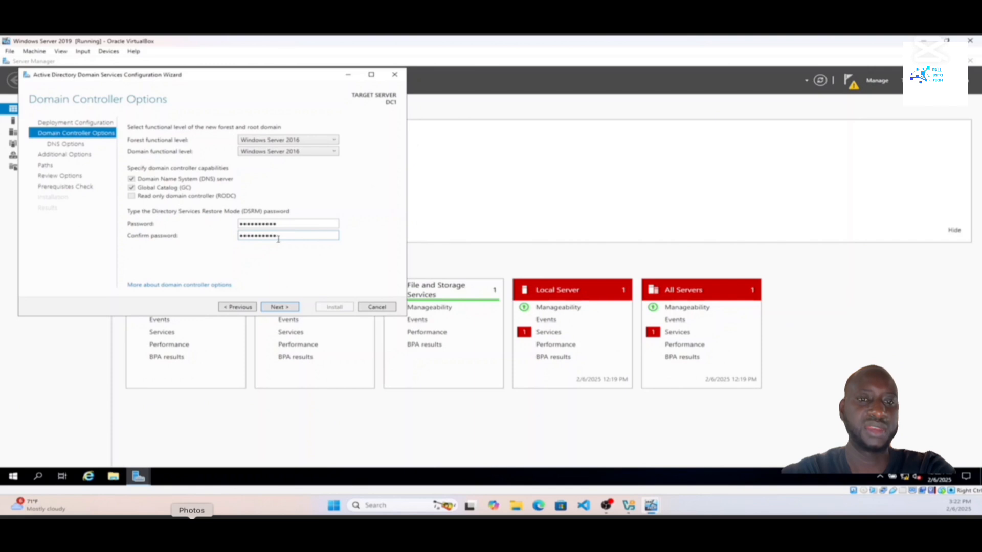
pyautogui.click(286, 307)
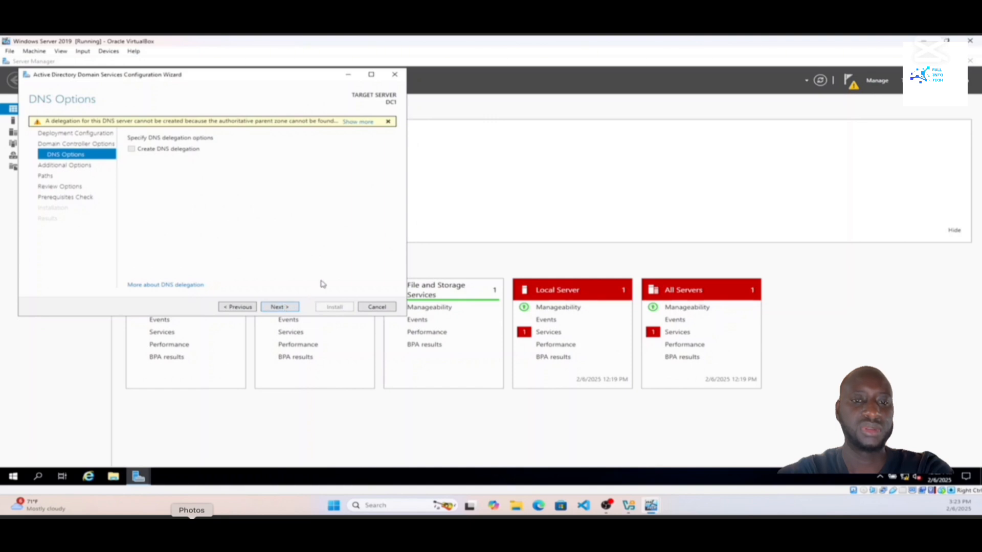
# Dismiss the DNS delegation warning and re-enter ad.lab as the root domain name in the deployment configuration.
pyautogui.click(388, 122)
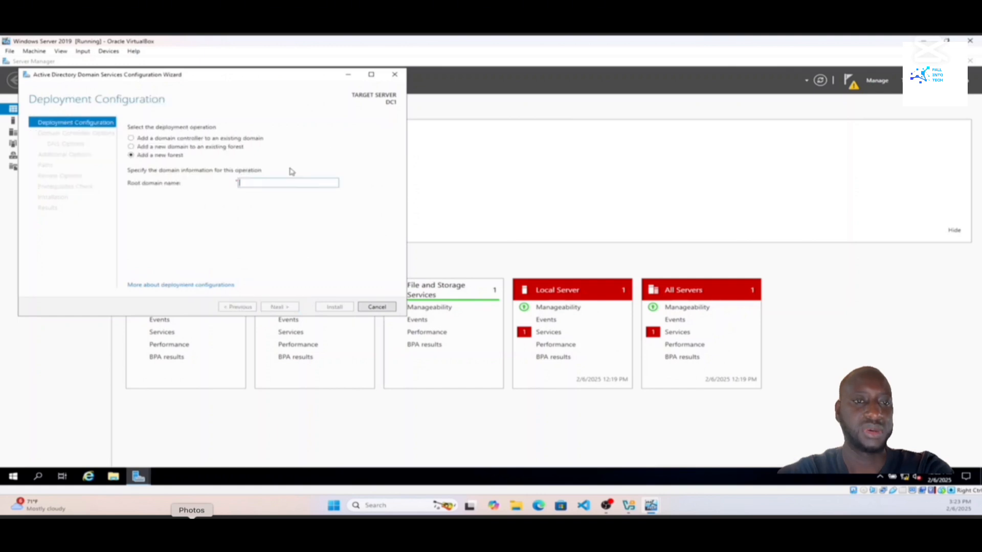
pyautogui.write('AD')
pyautogui.press('BackSpace')
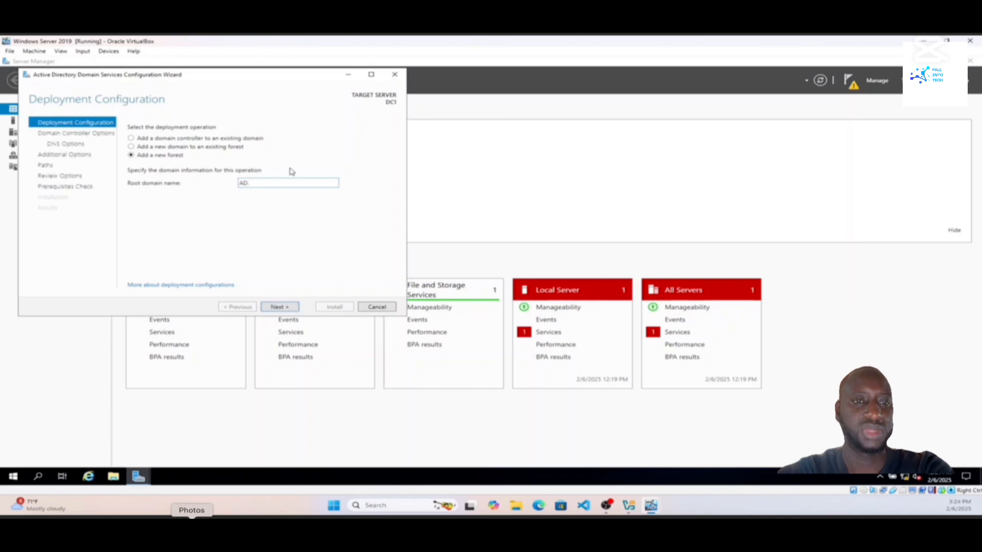
pyautogui.write('.la')
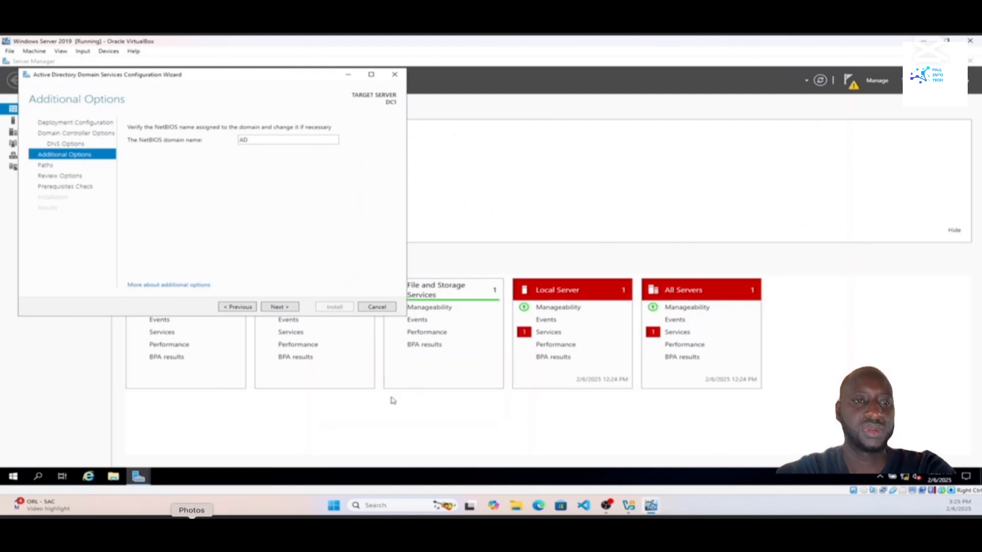
# Keep the NetBIOS domain name AD and the default AD DS folder paths, install the domain controller configuration, and close the restart notice.
pyautogui.click(280, 307)
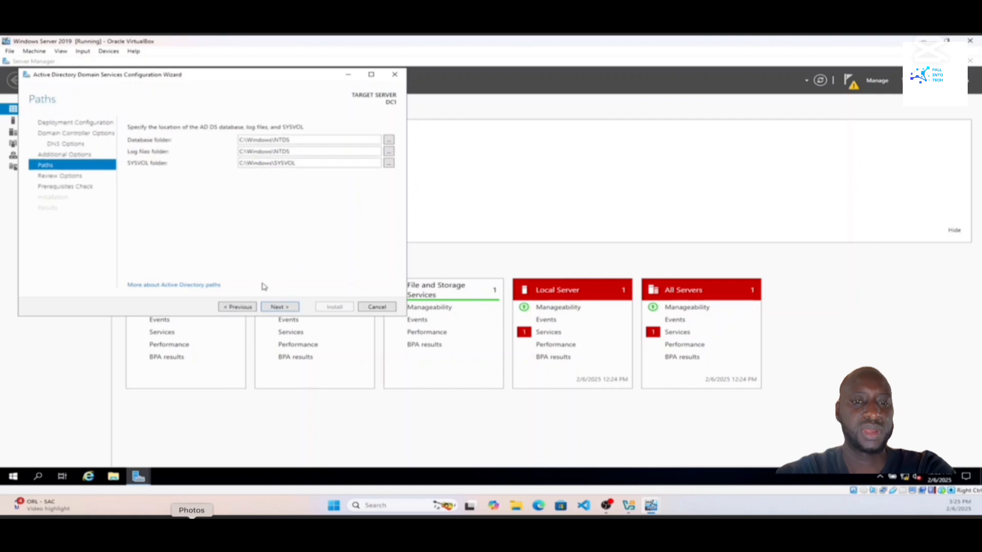
pyautogui.click(287, 307)
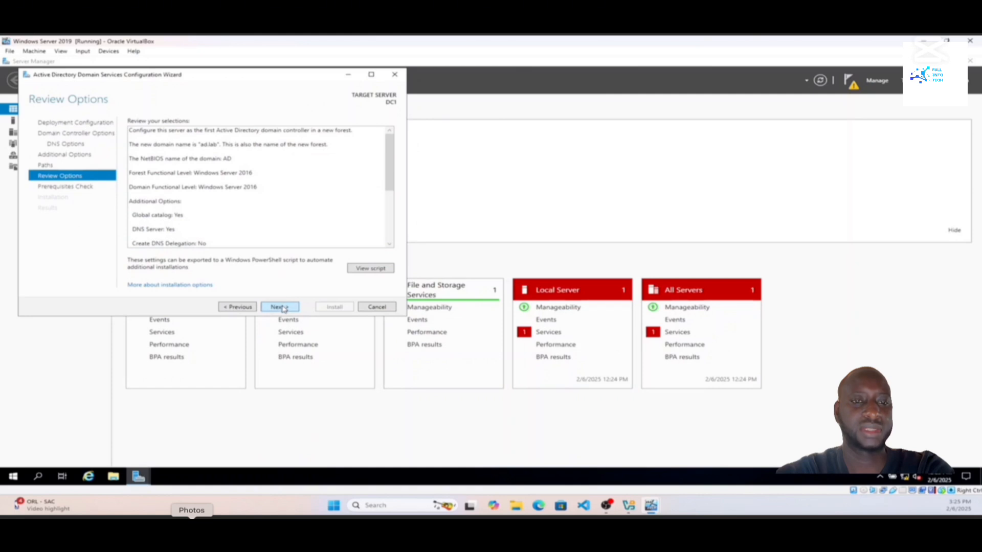
pyautogui.click(284, 307)
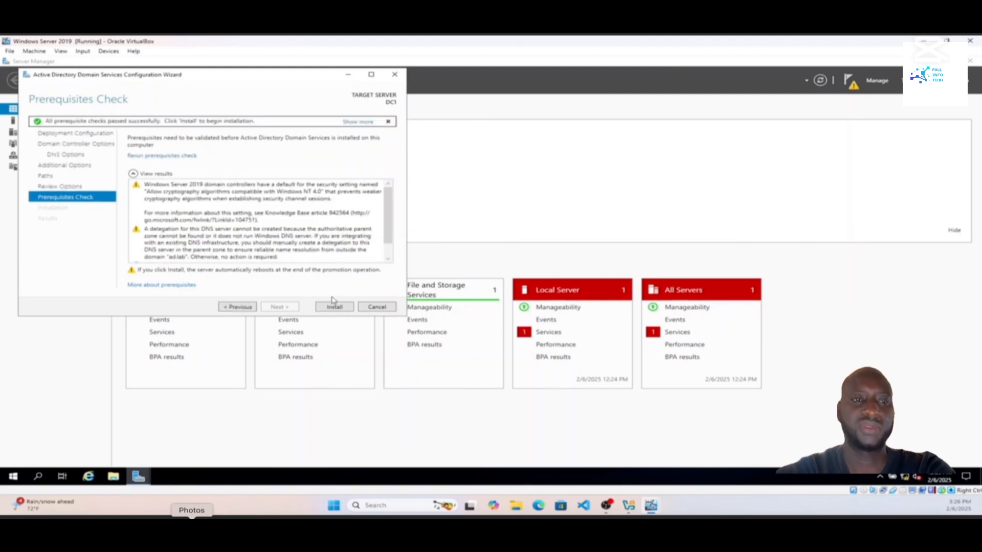
pyautogui.click(341, 309)
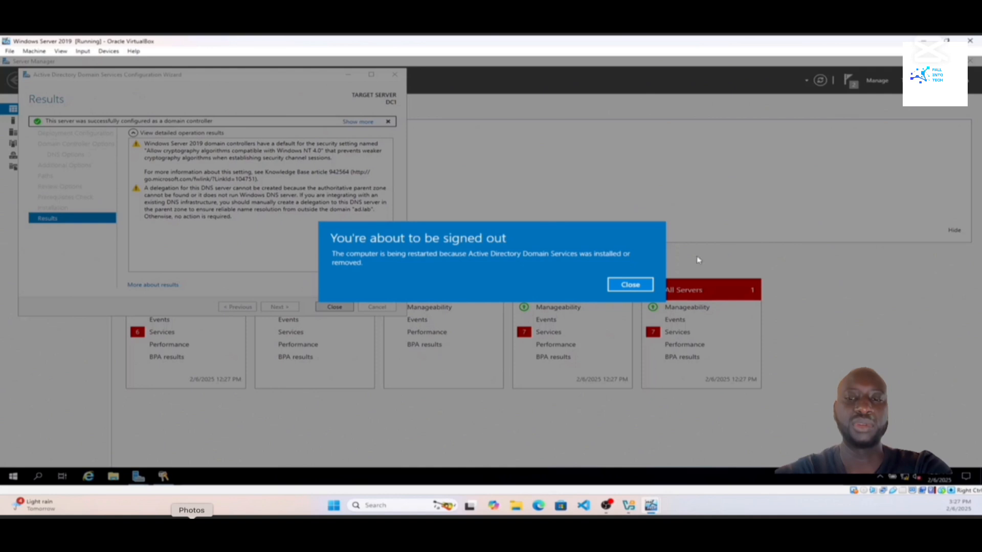
pyautogui.click(631, 285)
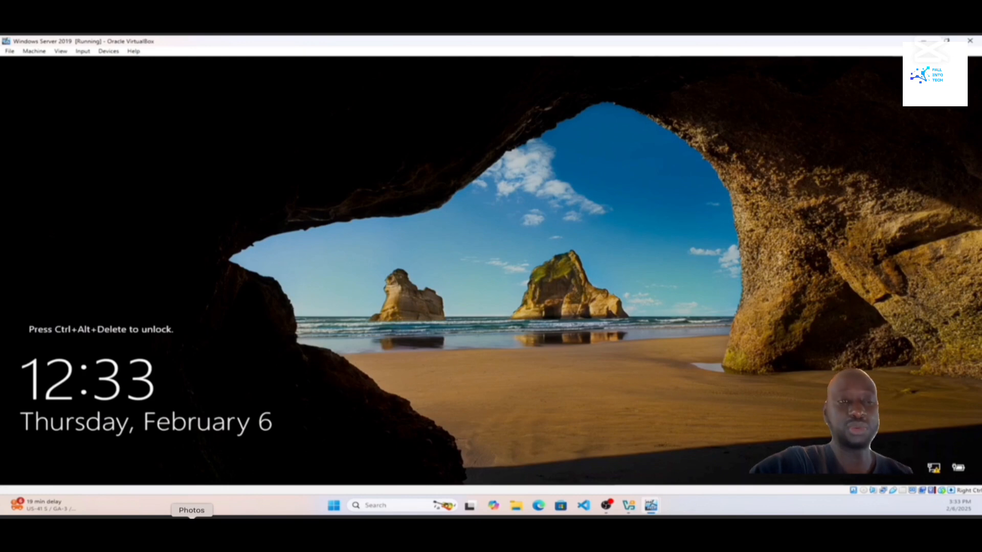
# Unlock the restarted server and sign in as AD\Administrator with the account password.
pyautogui.hotkey('ctrl', 'Delete')
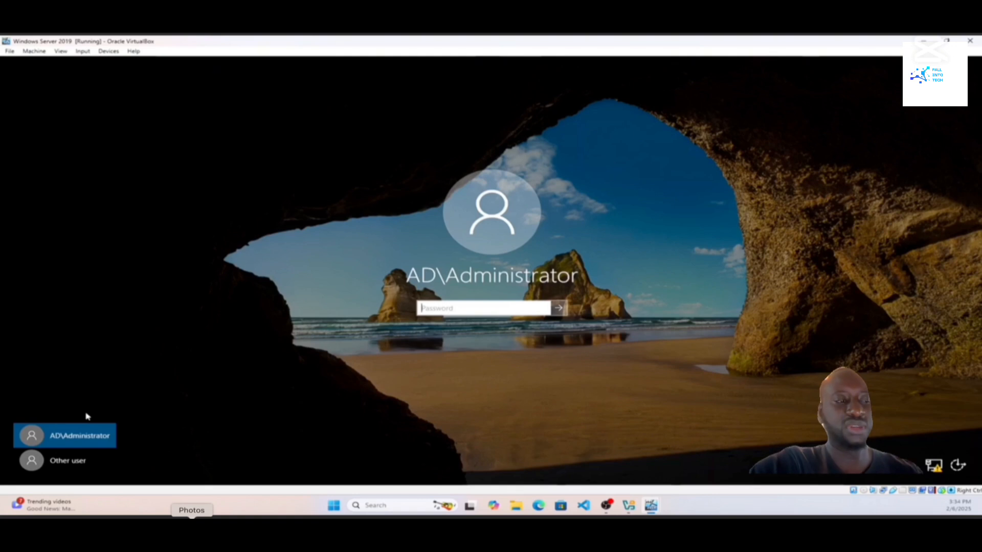
pyautogui.write('•••••••••')
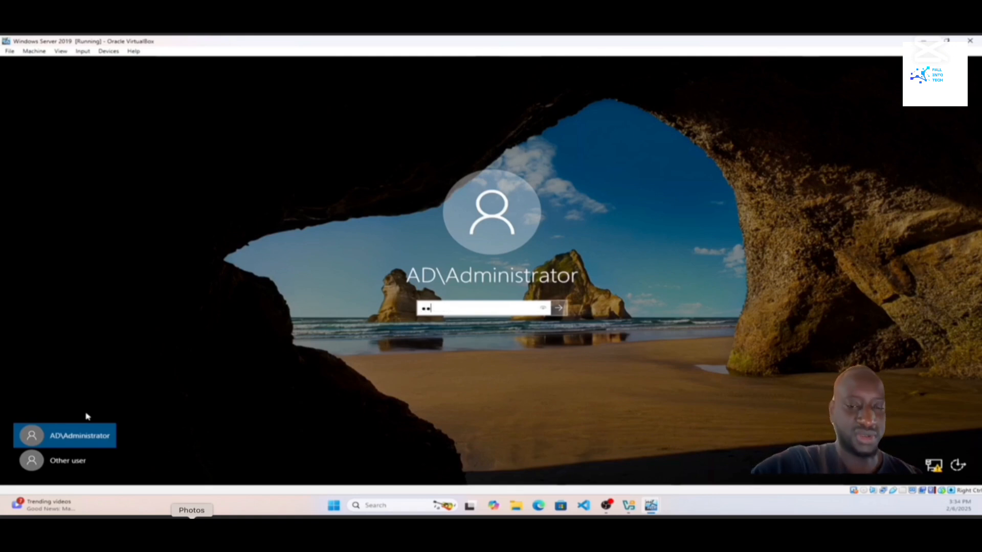
pyautogui.write('••')
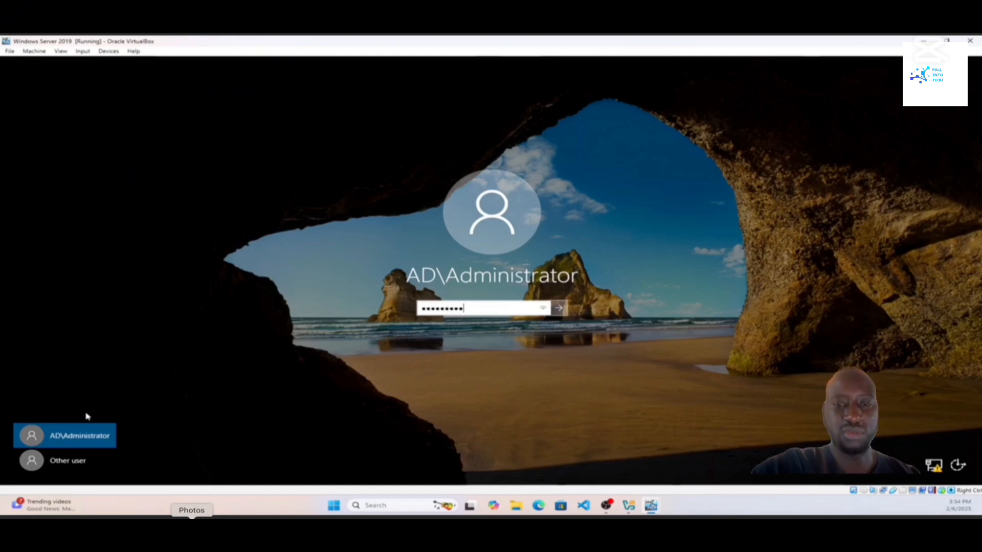
pyautogui.press('Return')
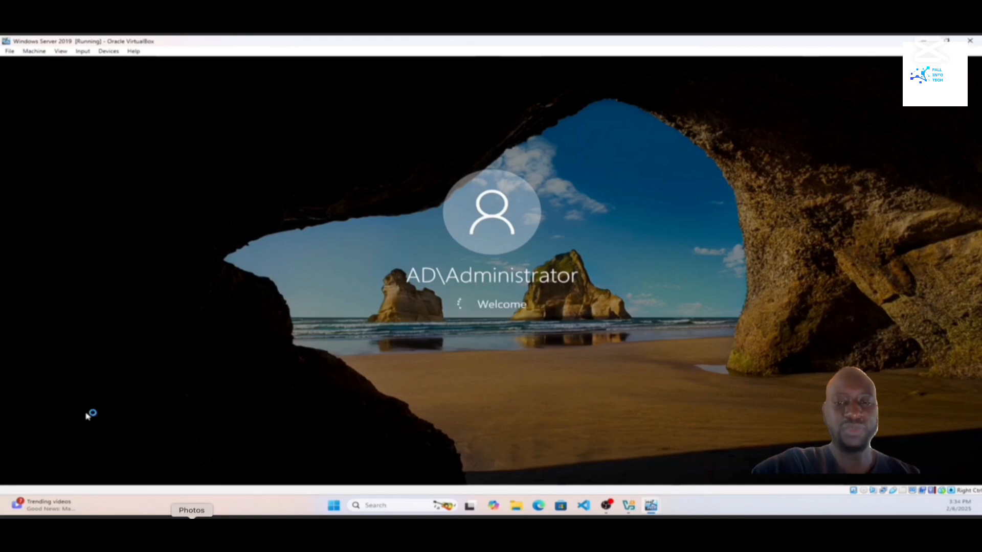